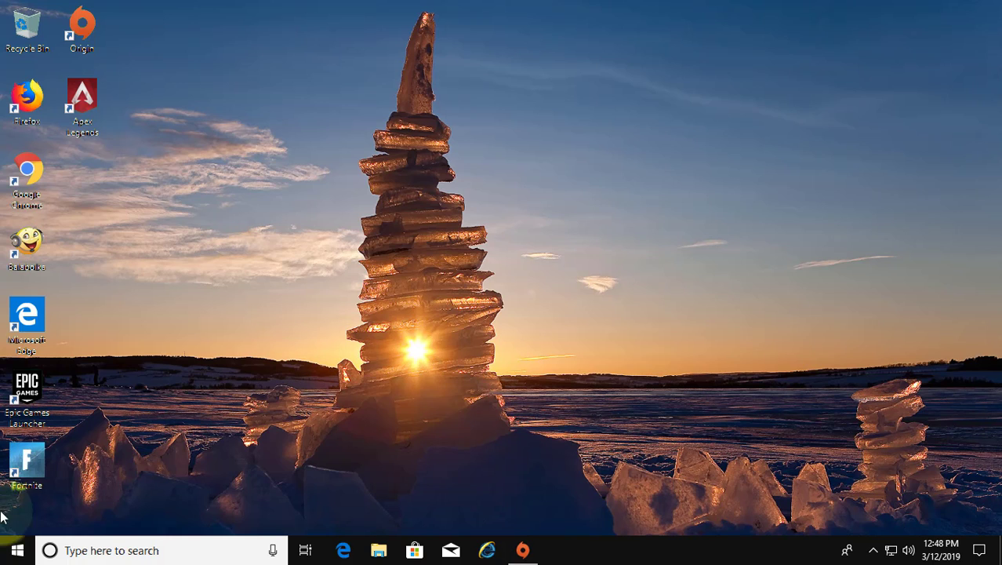
- Run 'appdata' from the Start-button Run dialog to open the AppData folder
{"action": "right_click", "coordinate": [19, 556]}
{"action": "left_click", "coordinate": [44, 488]}
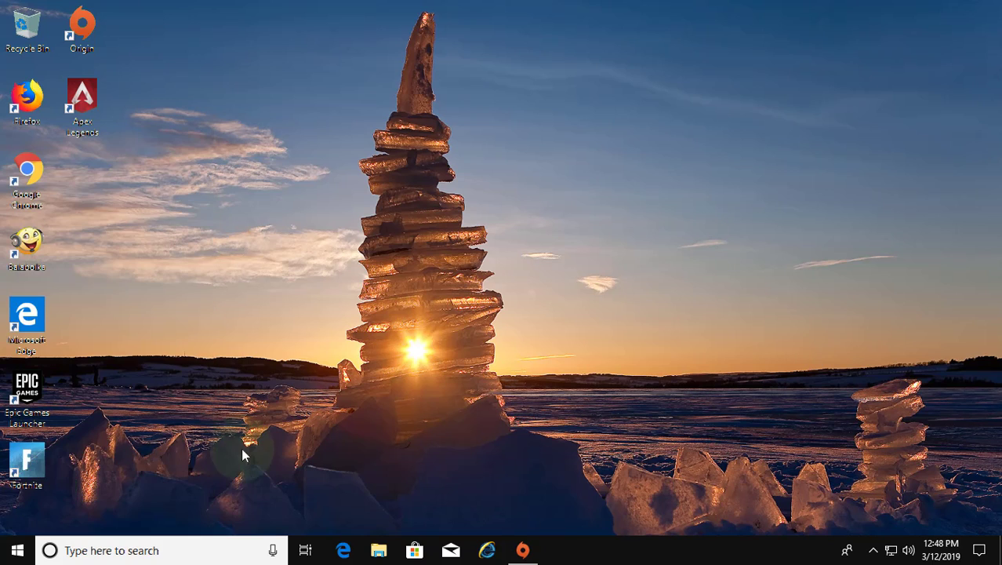
{"action": "type", "text": "appdata"}
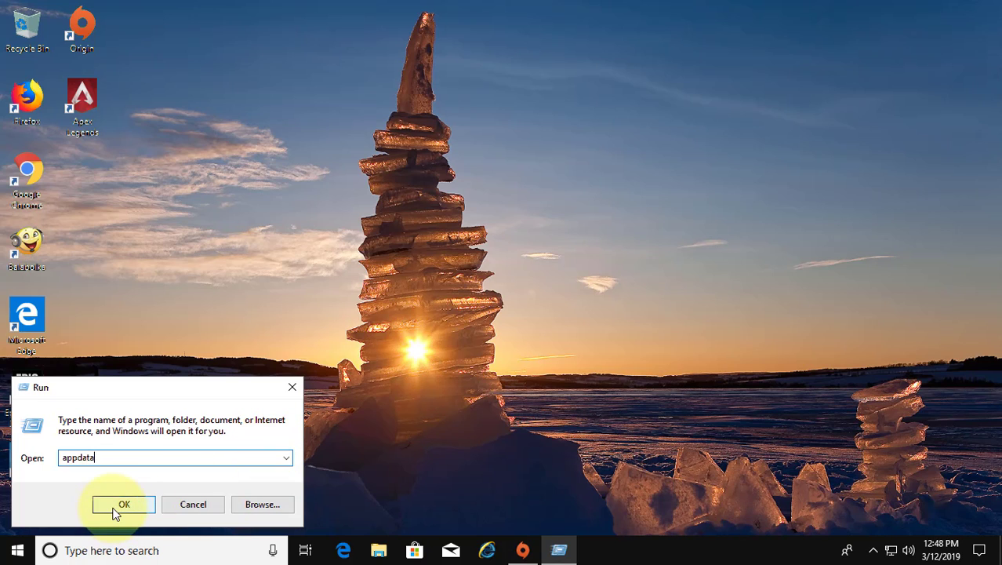
{"action": "left_click", "coordinate": [119, 506]}
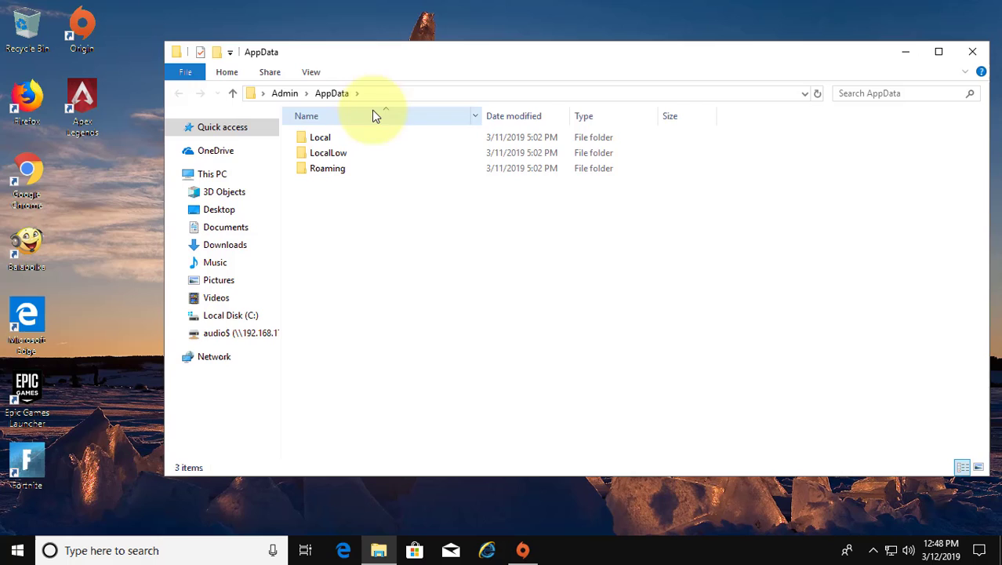
- Turn on 'Show hidden files, folders, and drives' in Folder Options and apply it
{"action": "left_click", "coordinate": [311, 72]}
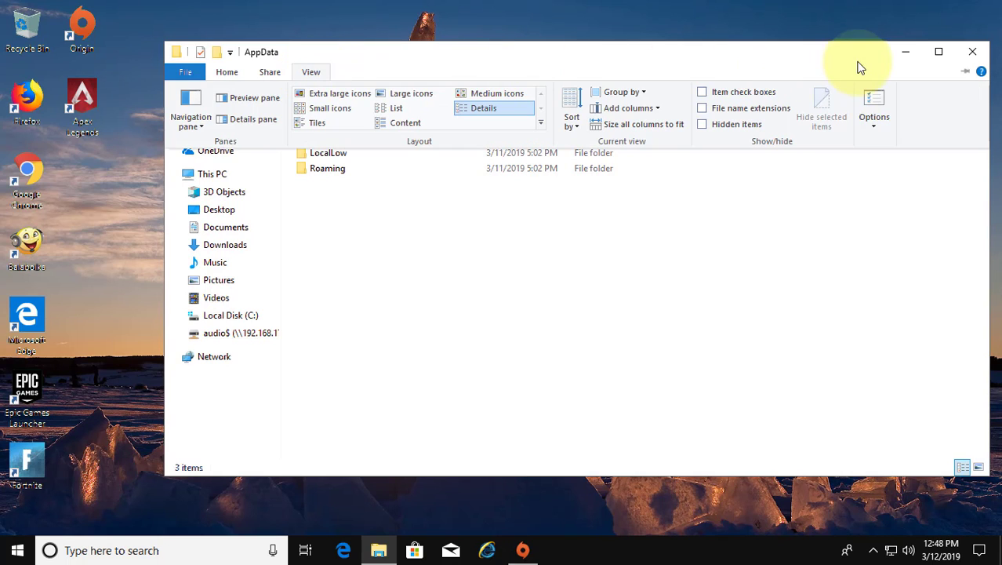
{"action": "left_click", "coordinate": [882, 130]}
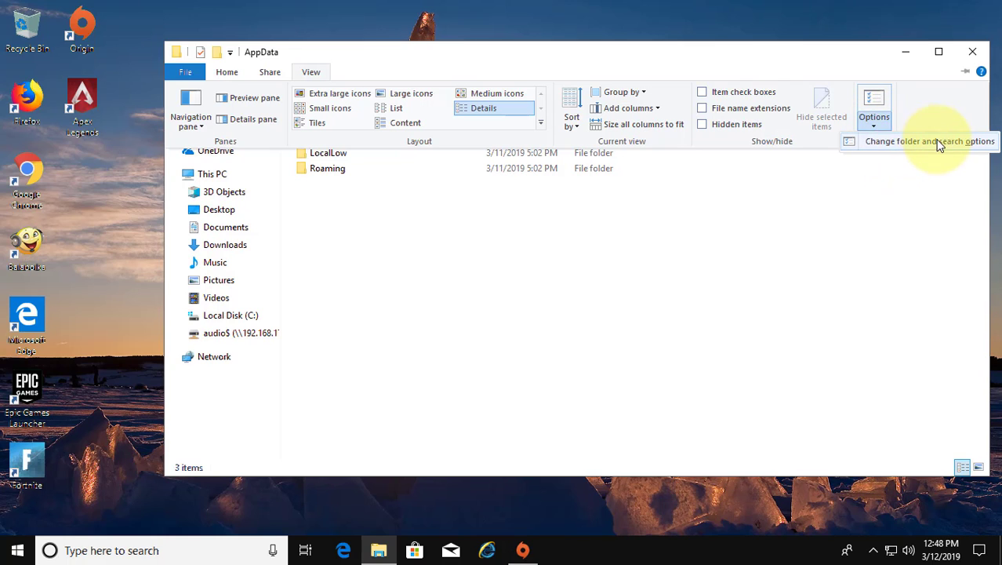
{"action": "left_click", "coordinate": [909, 140]}
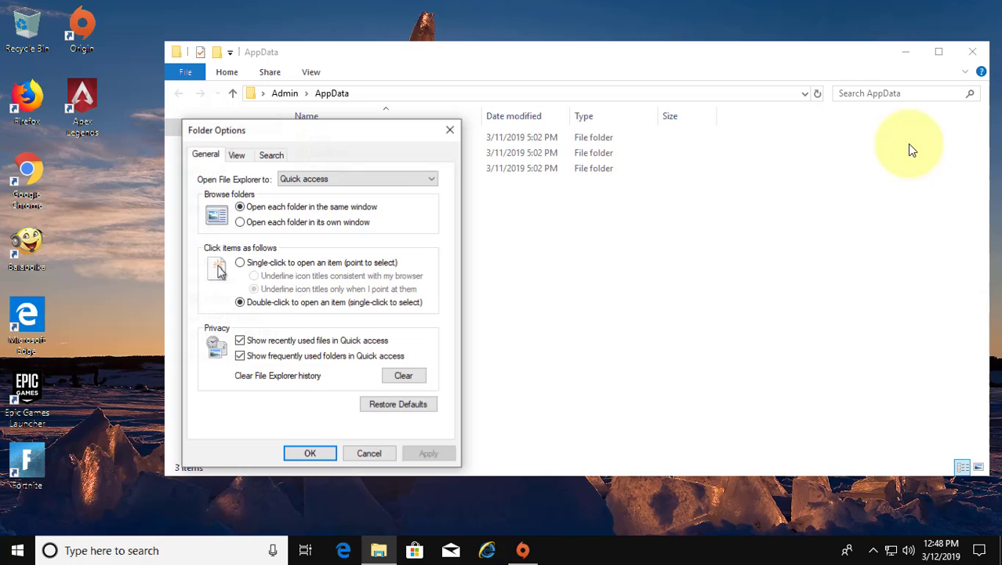
{"action": "left_click", "coordinate": [239, 156]}
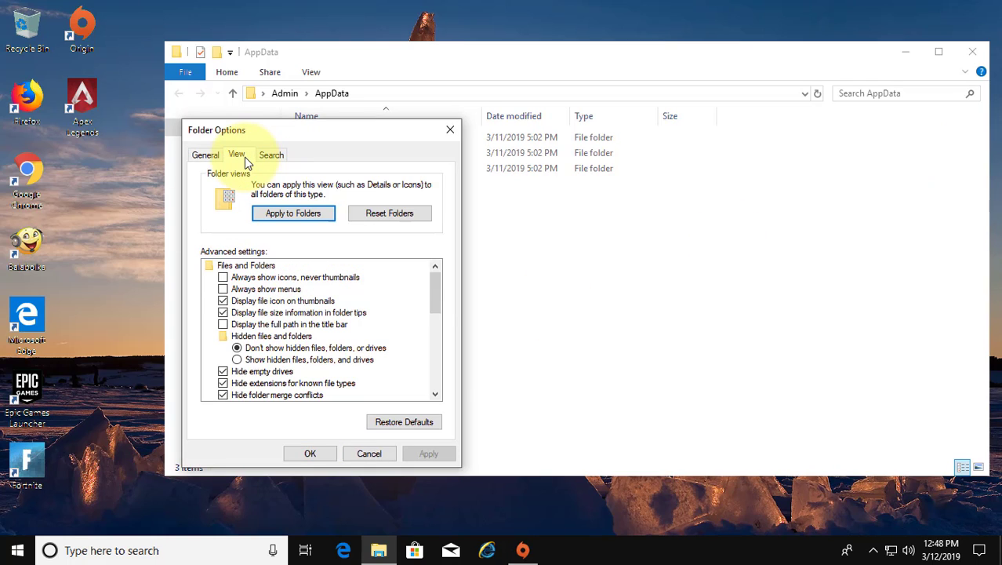
{"action": "left_click", "coordinate": [310, 360]}
{"action": "left_click", "coordinate": [429, 454]}
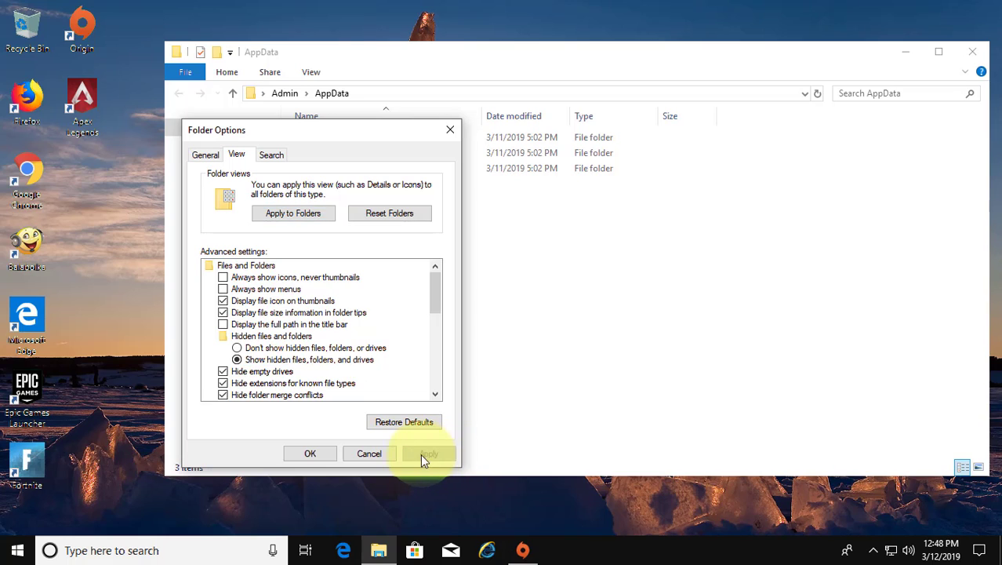
{"action": "left_click", "coordinate": [318, 455]}
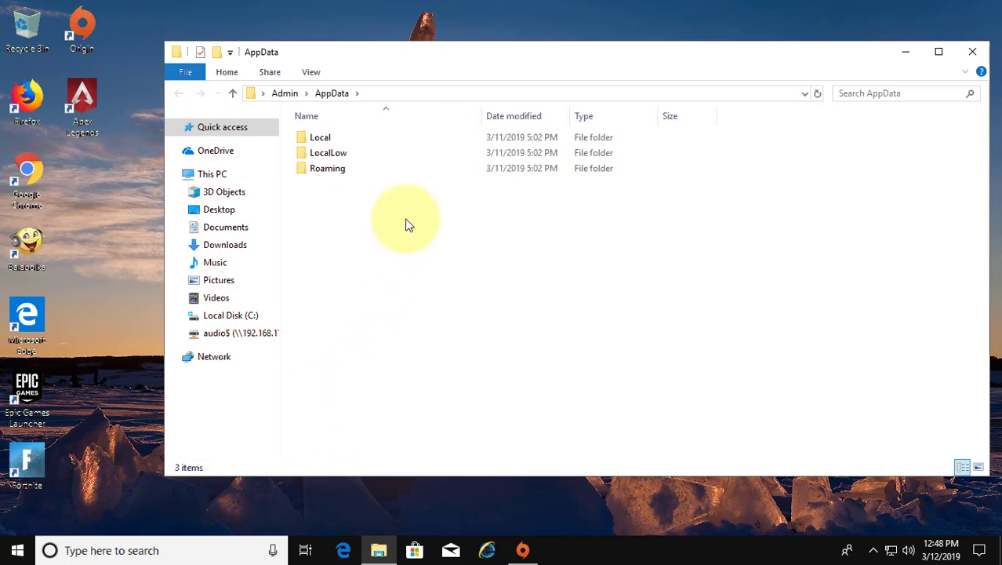
- Open the Local folder and delete the IconCache file
{"action": "double_click", "coordinate": [333, 144]}
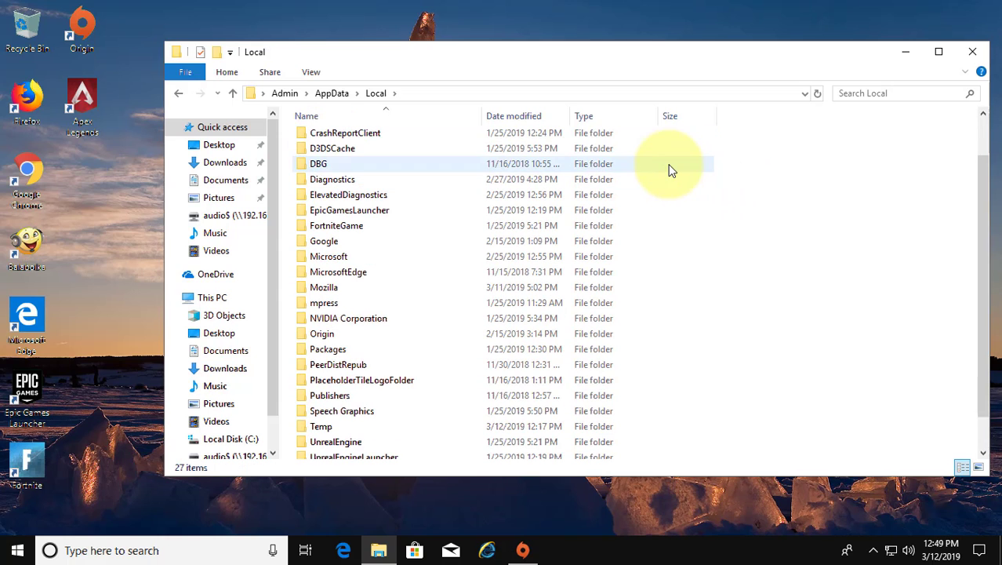
{"action": "scroll", "coordinate": [394, 267], "scroll_direction": "down", "scroll_amount": 1}
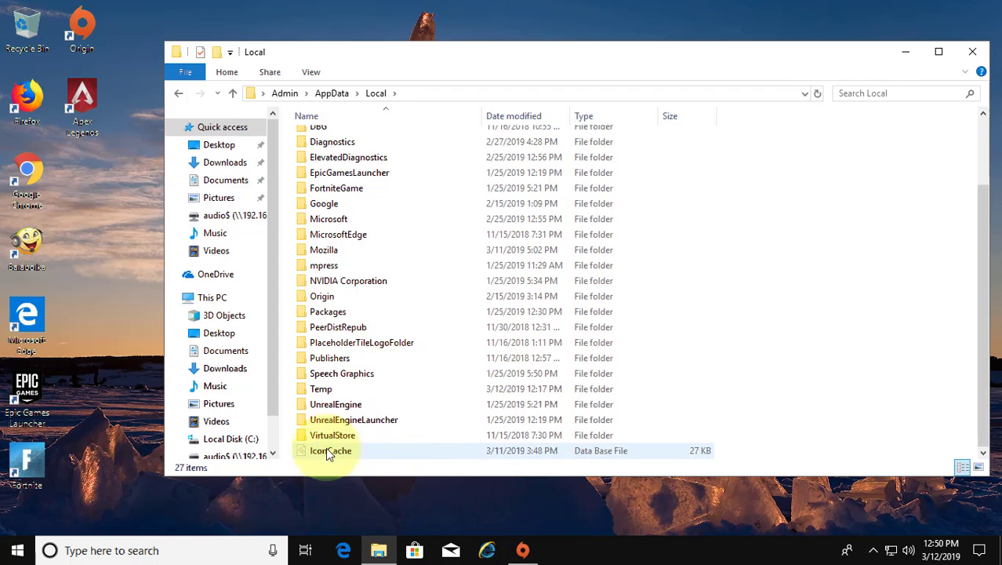
{"action": "left_click", "coordinate": [352, 452]}
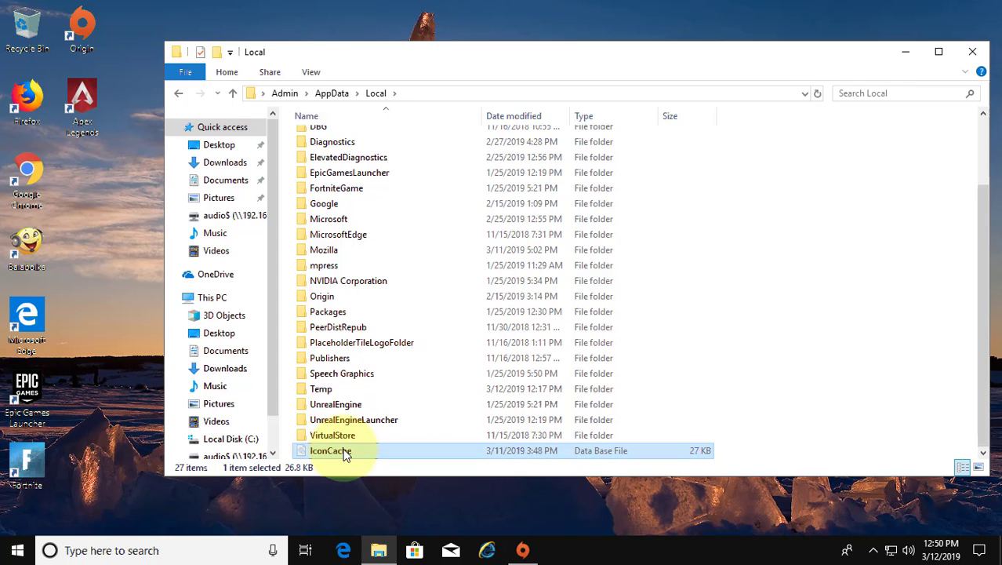
{"action": "right_click", "coordinate": [346, 454]}
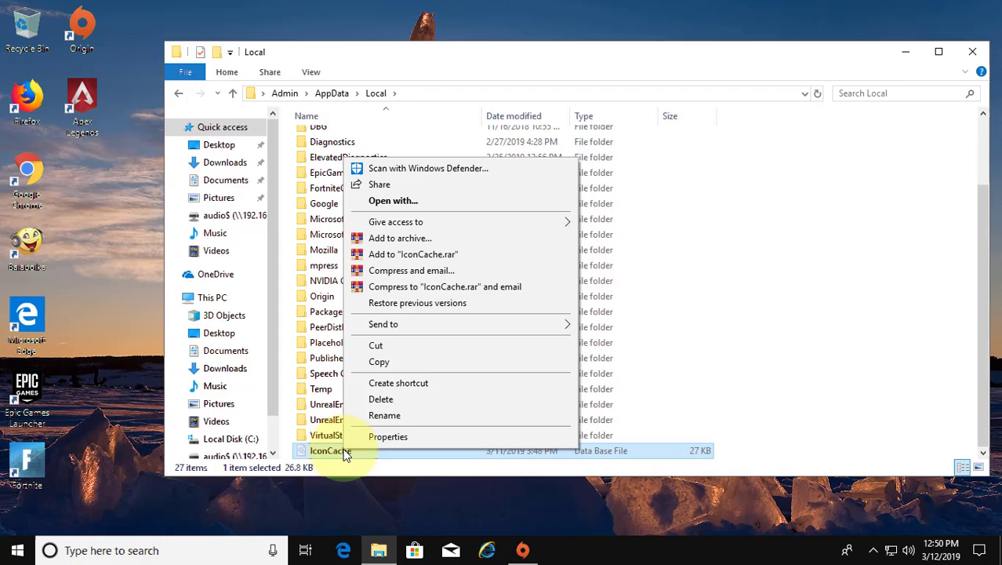
{"action": "left_click", "coordinate": [400, 398]}
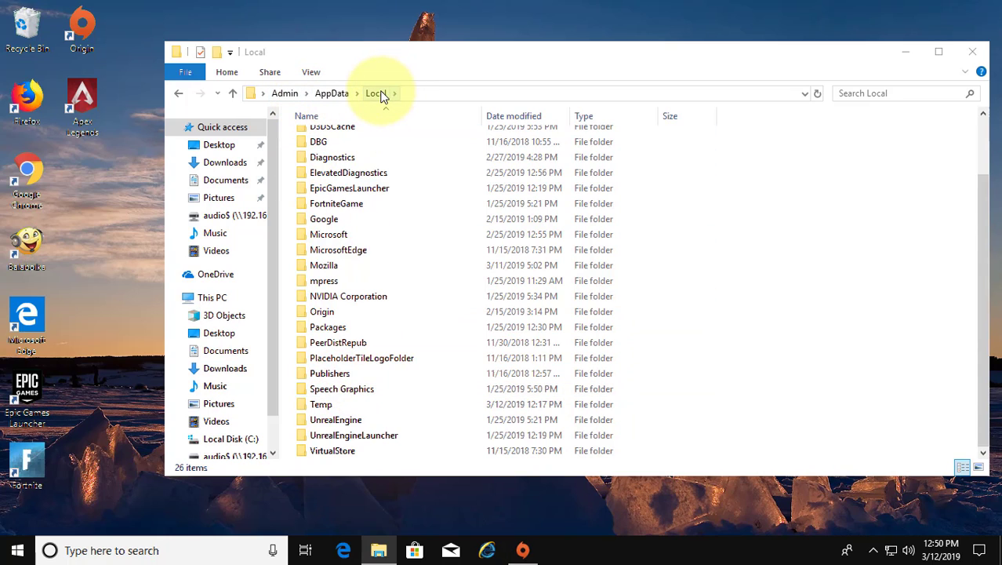
- Go into Microsoft\Windows\Explorer under Local and select iconcache_16
{"action": "double_click", "coordinate": [331, 237]}
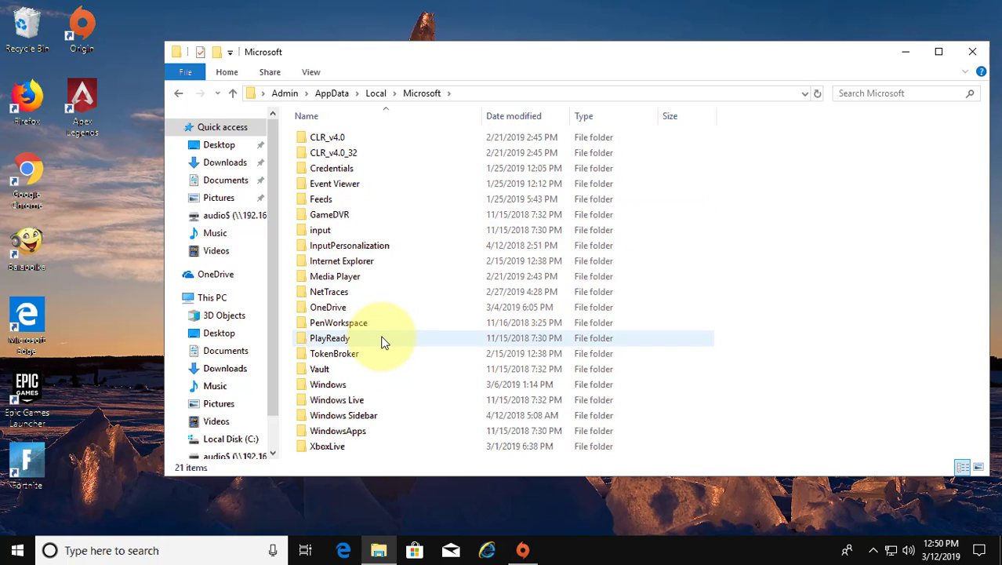
{"action": "double_click", "coordinate": [327, 384]}
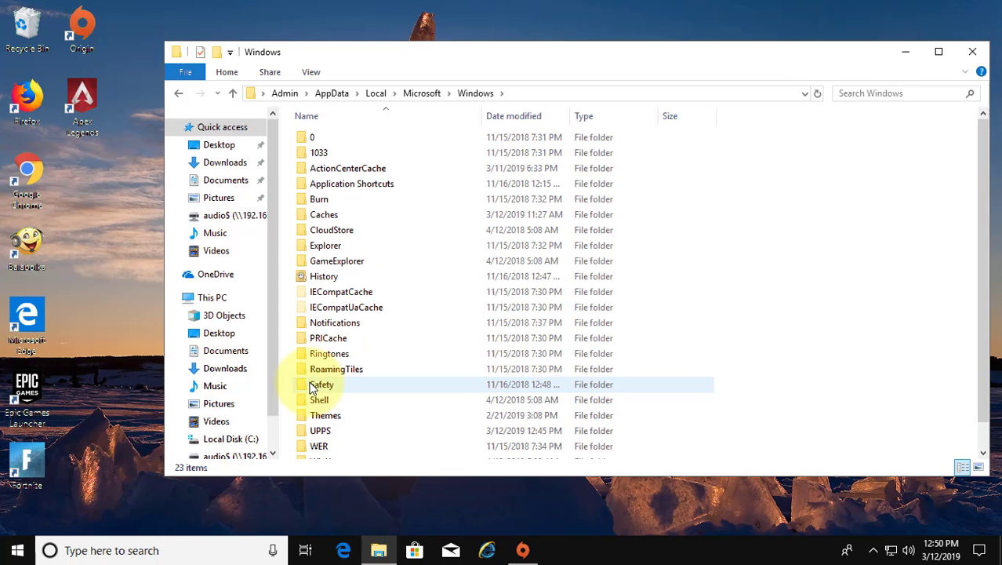
{"action": "left_click", "coordinate": [326, 248]}
{"action": "double_click", "coordinate": [326, 248]}
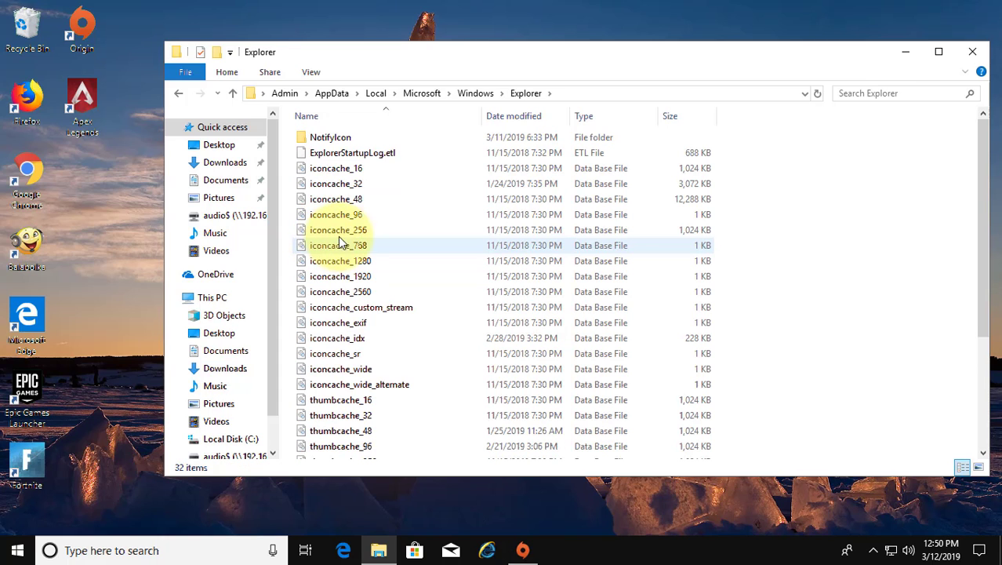
{"action": "left_click", "coordinate": [352, 177]}
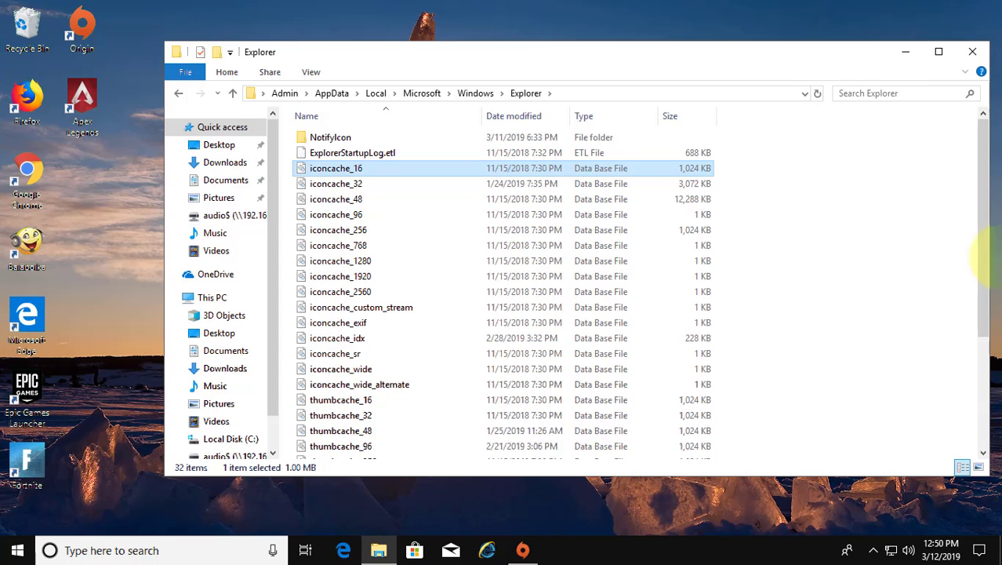
- Select all the iconcache and thumbcache files and delete them
{"action": "key", "text": "shift+Down"}
{"action": "key", "text": "shift+Down"}
{"action": "key", "text": "shift+Down"}
{"action": "key", "text": "shift+Down"}
{"action": "key", "text": "shift+Down"}
{"action": "key", "text": "shift+Down"}
{"action": "key", "text": "shift+Down"}
{"action": "key", "text": "shift+Down"}
{"action": "key", "text": "shift+Down"}
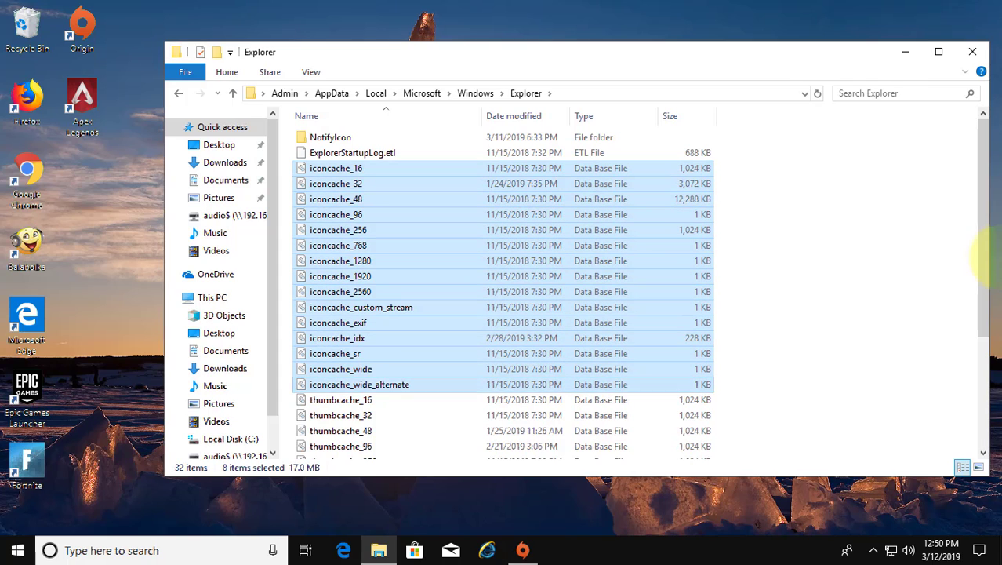
{"action": "key", "text": "shift+Down"}
{"action": "key", "text": "shift+Down"}
{"action": "key", "text": "shift+Down"}
{"action": "key", "text": "shift+Down"}
{"action": "key", "text": "shift+Down"}
{"action": "key", "text": "shift+Down"}
{"action": "key", "text": "shift+Down"}
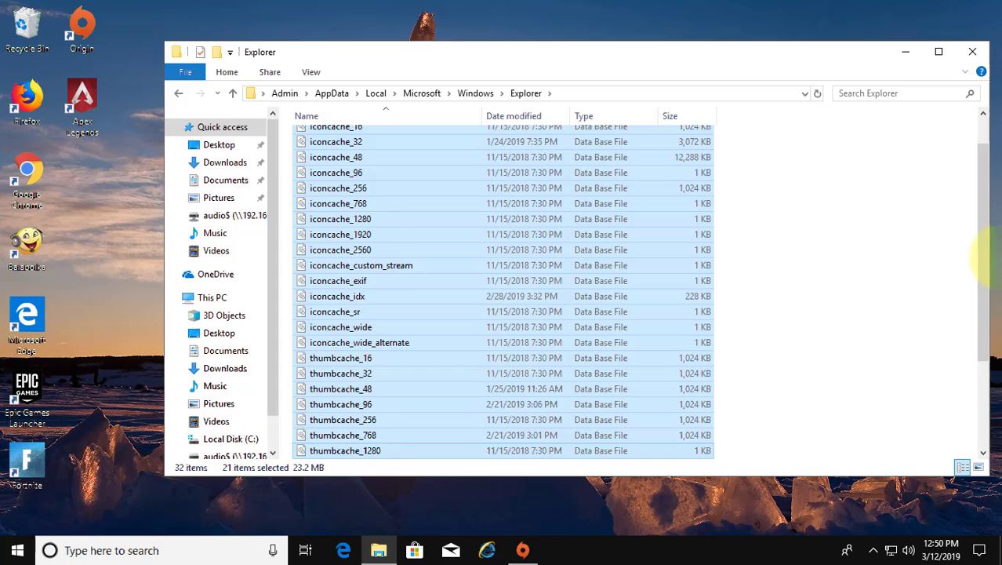
{"action": "key", "text": "shift+Down"}
{"action": "key", "text": "shift+Down"}
{"action": "key", "text": "shift+Down"}
{"action": "key", "text": "shift+Down"}
{"action": "key", "text": "shift+Down"}
{"action": "key", "text": "shift+Down"}
{"action": "key", "text": "shift+Down"}
{"action": "key", "text": "shift+Down"}
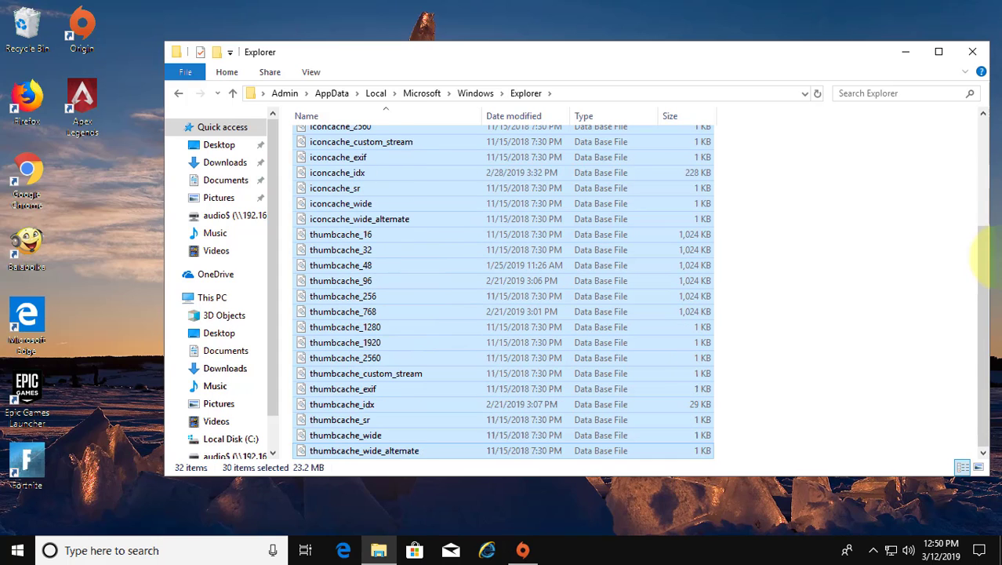
{"action": "right_click", "coordinate": [483, 212]}
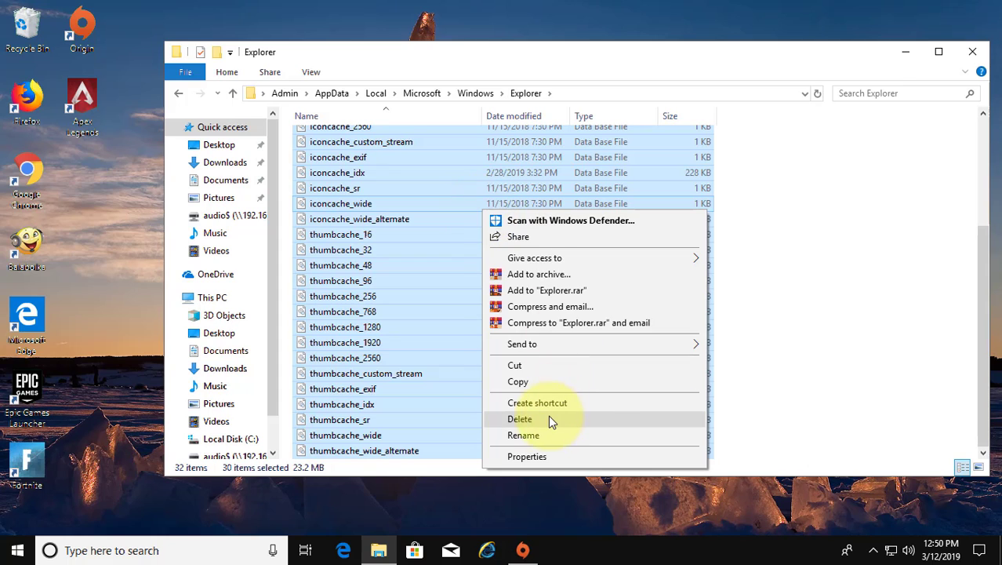
{"action": "left_click", "coordinate": [549, 418]}
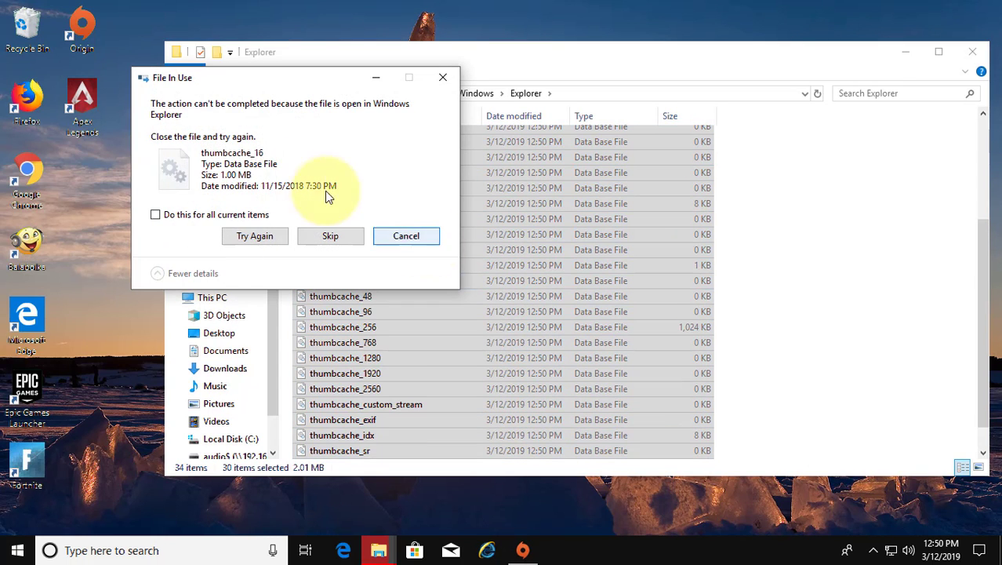
- Retry deleting the file in use, then close File Explorer
{"action": "left_click_drag", "start_coordinate": [275, 83], "coordinate": [464, 69]}
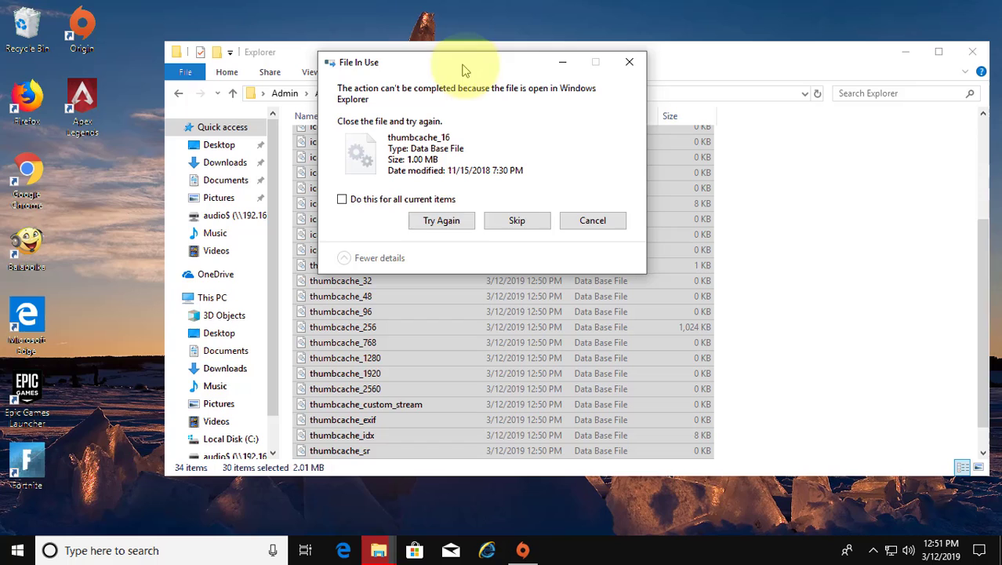
{"action": "left_click", "coordinate": [432, 220]}
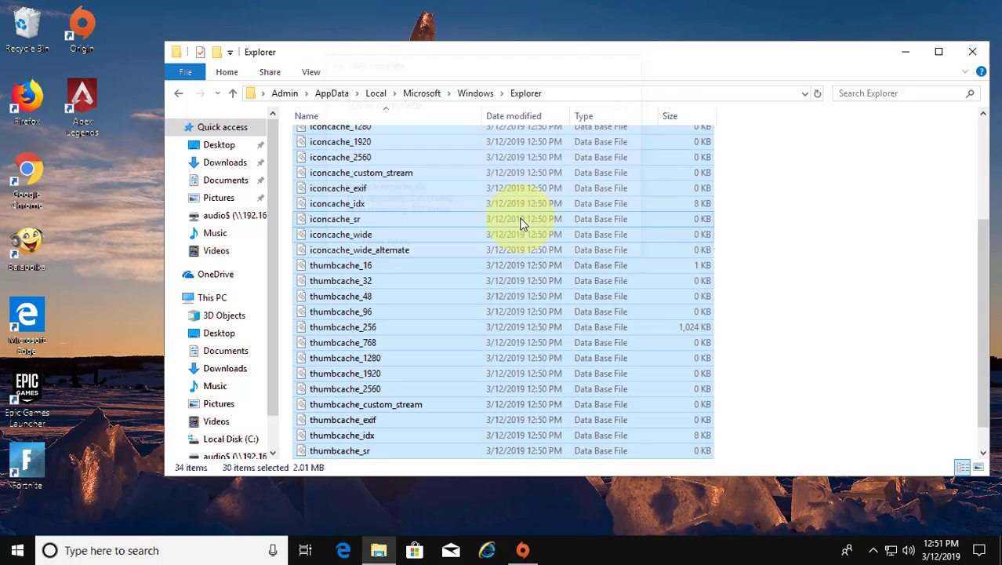
{"action": "left_click", "coordinate": [973, 55]}
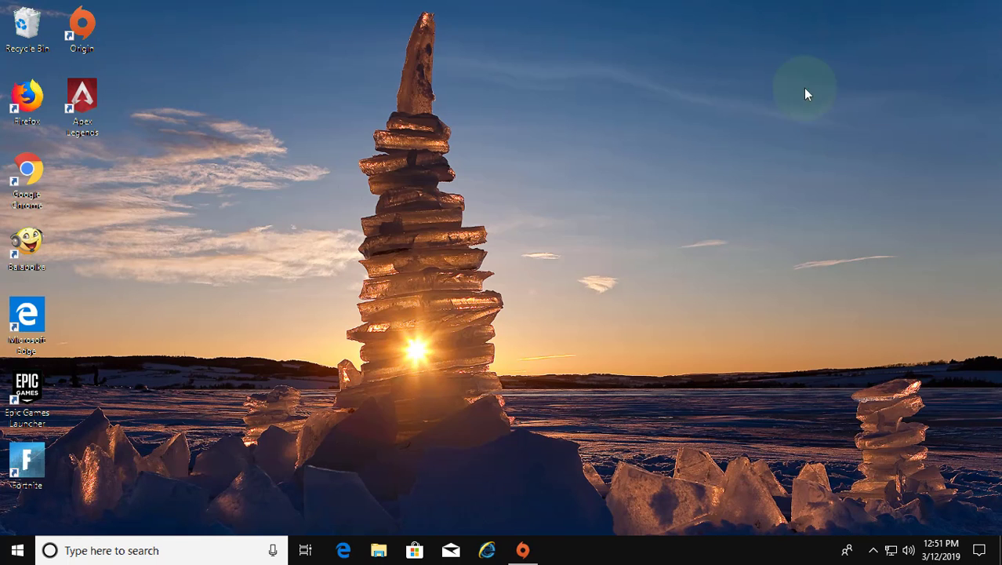
- Search Windows for 'regedit' and bring up the result's context menu
{"action": "left_click", "coordinate": [96, 551]}
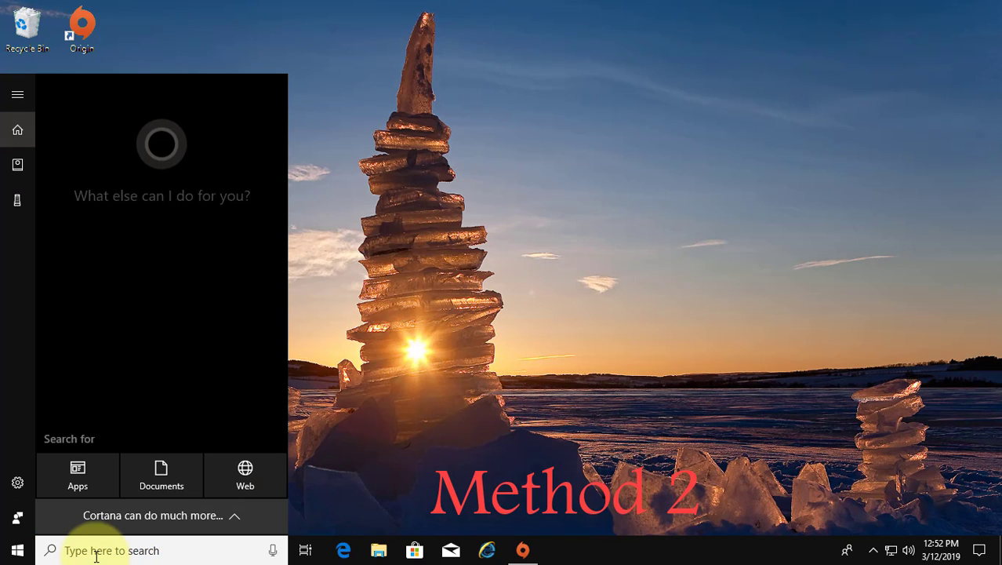
{"action": "type", "text": "re"}
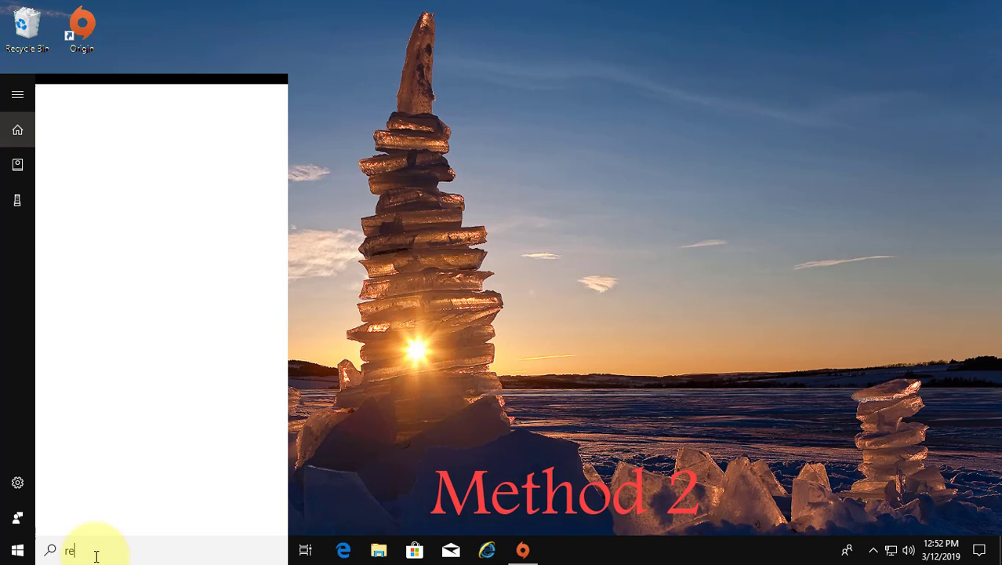
{"action": "type", "text": "gedit"}
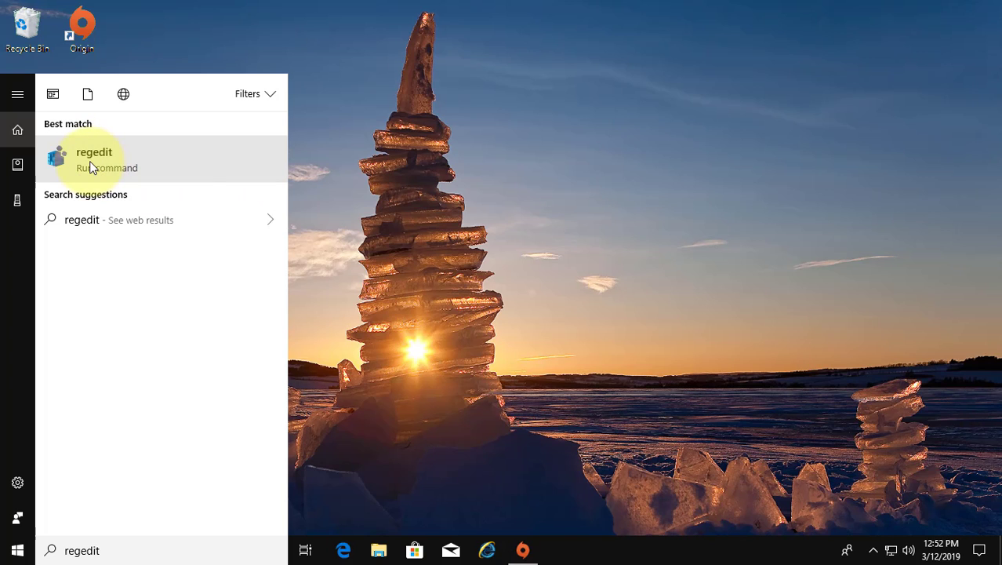
{"action": "right_click", "coordinate": [89, 161]}
- Launch regedit as administrator and expand HKEY_LOCAL_MACHINE\SOFTWARE\Microsoft
{"action": "left_click", "coordinate": [130, 174]}
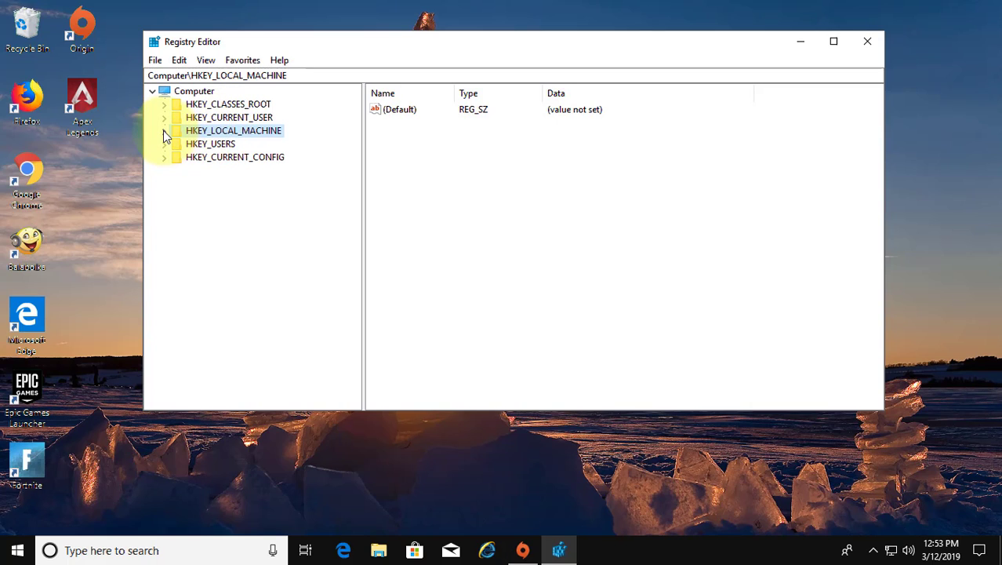
{"action": "left_click", "coordinate": [163, 132]}
{"action": "left_click", "coordinate": [216, 196]}
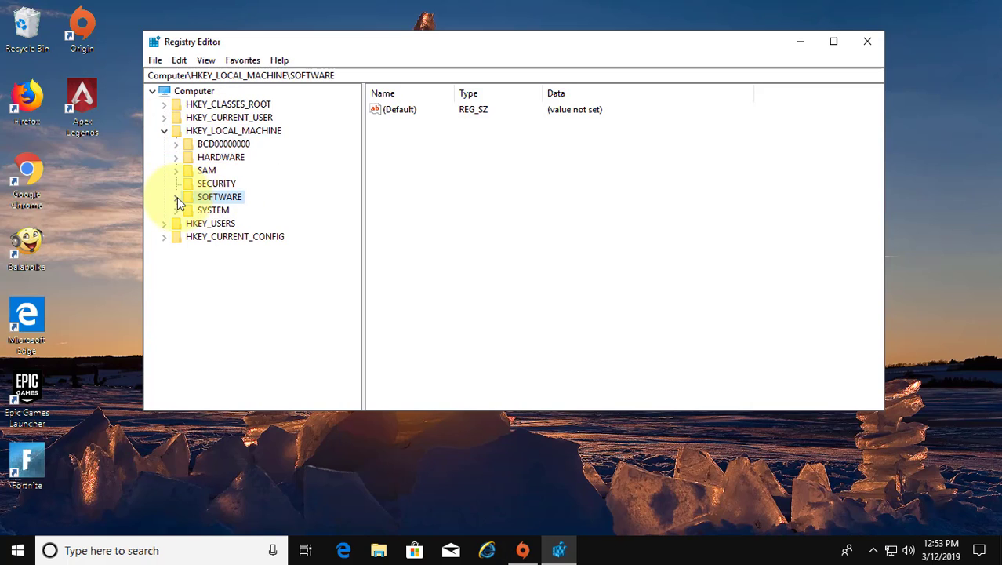
{"action": "left_click", "coordinate": [176, 197]}
{"action": "left_click", "coordinate": [227, 251]}
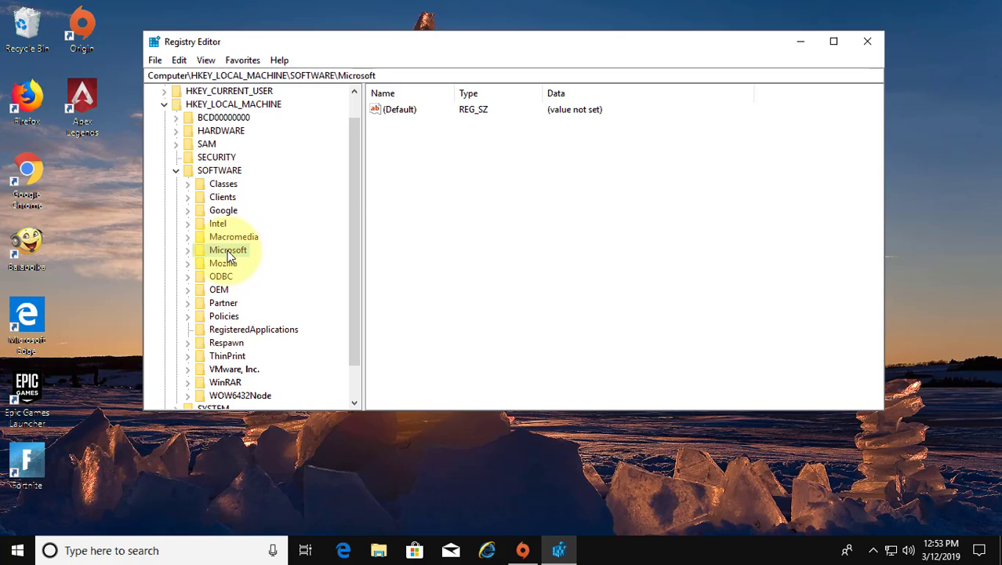
{"action": "left_click", "coordinate": [189, 249]}
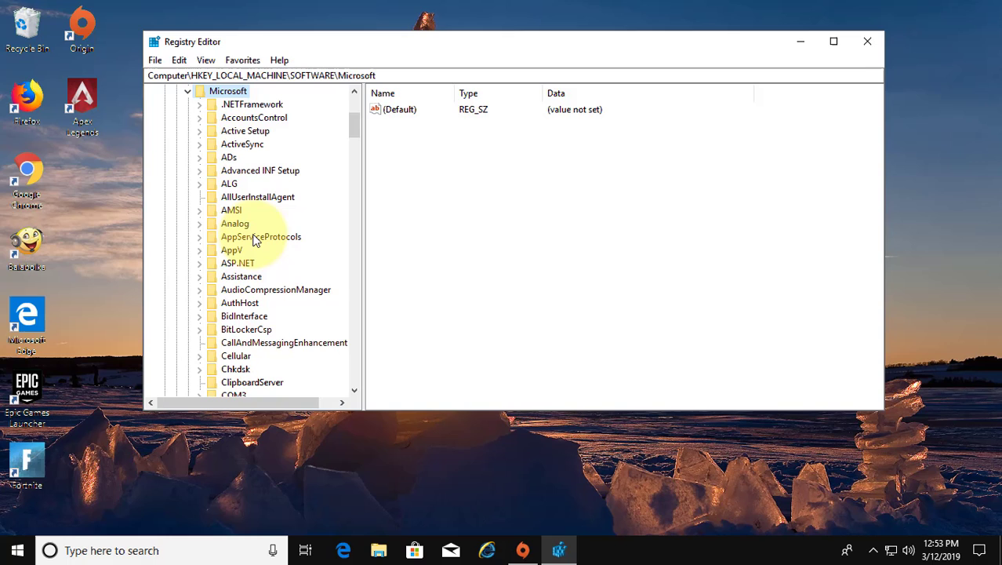
- Expand Microsoft\Windows\CurrentVersion and scroll its subkeys to reach Explorer
{"action": "scroll", "coordinate": [255, 239], "scroll_direction": "down", "scroll_amount": 1}
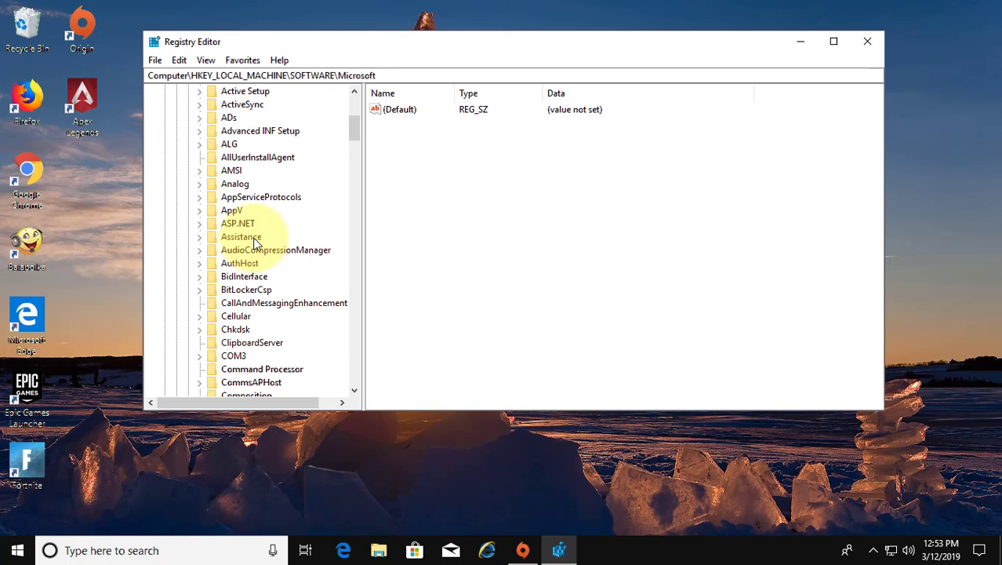
{"action": "scroll", "coordinate": [255, 243], "scroll_direction": "down", "scroll_amount": 1}
{"action": "scroll", "coordinate": [255, 243], "scroll_direction": "down", "scroll_amount": 3}
{"action": "scroll", "coordinate": [255, 244], "scroll_direction": "down", "scroll_amount": 2}
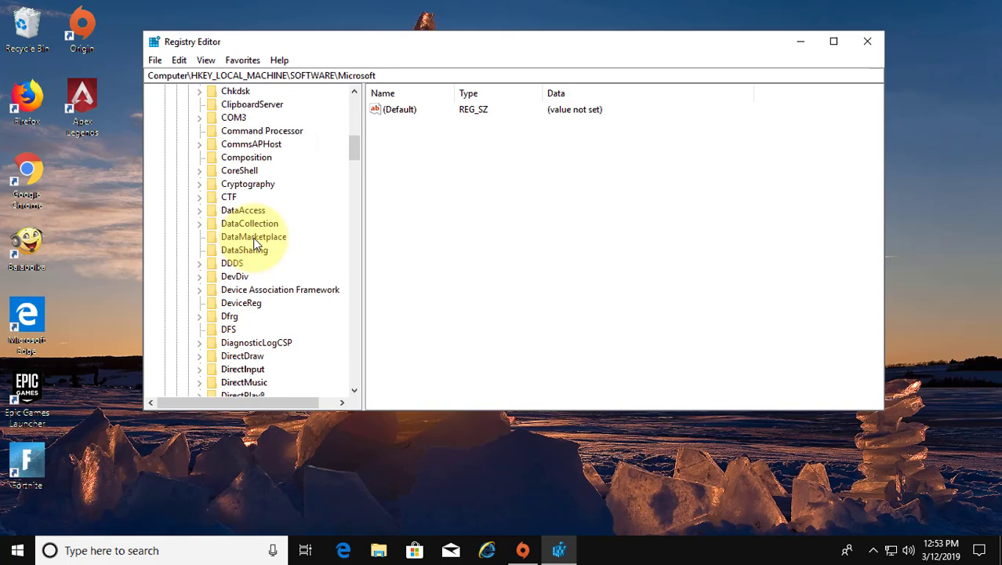
{"action": "scroll", "coordinate": [255, 245], "scroll_direction": "down", "scroll_amount": 3}
{"action": "scroll", "coordinate": [255, 245], "scroll_direction": "down", "scroll_amount": 5}
{"action": "scroll", "coordinate": [255, 245], "scroll_direction": "down", "scroll_amount": 4}
{"action": "scroll", "coordinate": [235, 274], "scroll_direction": "up", "scroll_amount": 10}
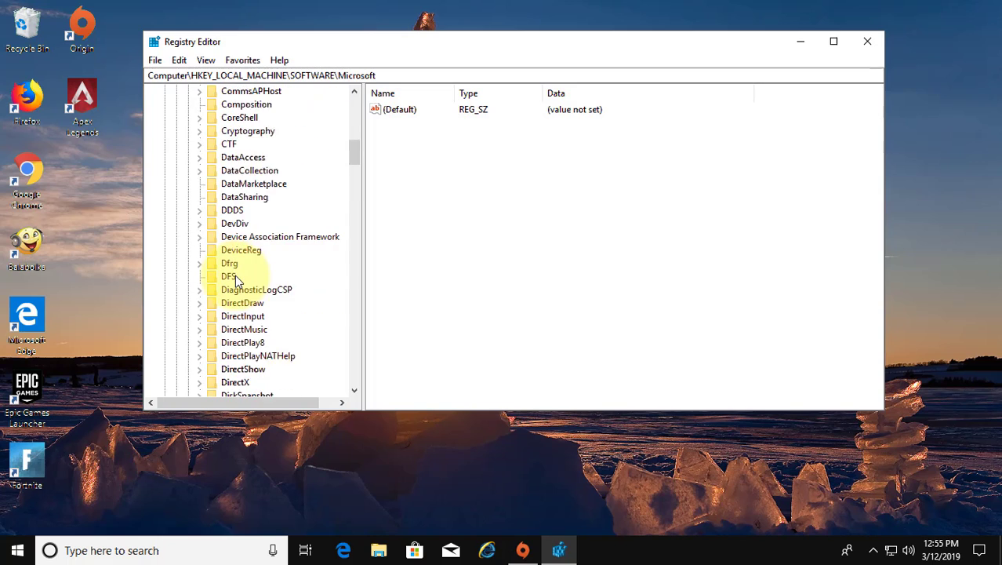
{"action": "scroll", "coordinate": [236, 274], "scroll_direction": "down", "scroll_amount": 3}
{"action": "scroll", "coordinate": [236, 275], "scroll_direction": "down", "scroll_amount": 2}
{"action": "scroll", "coordinate": [235, 279], "scroll_direction": "down", "scroll_amount": 2}
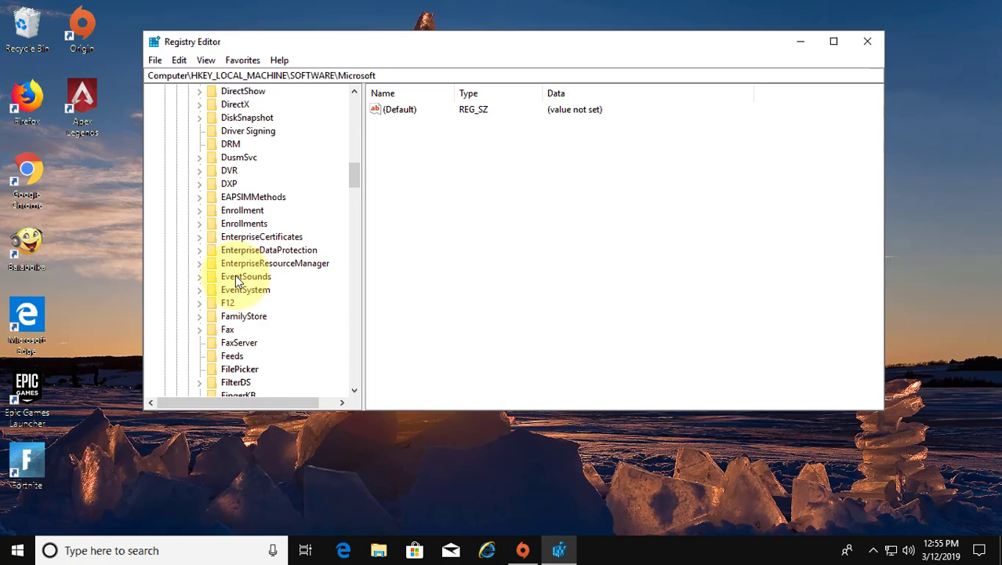
{"action": "scroll", "coordinate": [236, 279], "scroll_direction": "down", "scroll_amount": 1}
{"action": "scroll", "coordinate": [235, 278], "scroll_direction": "down", "scroll_amount": 2}
{"action": "scroll", "coordinate": [236, 278], "scroll_direction": "down", "scroll_amount": 2}
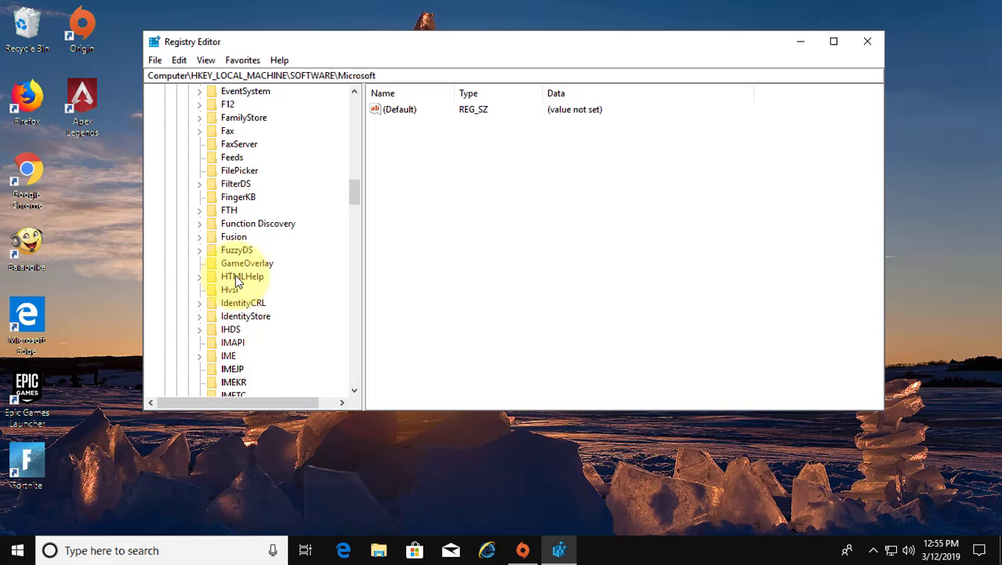
{"action": "scroll", "coordinate": [235, 278], "scroll_direction": "down", "scroll_amount": 6}
{"action": "scroll", "coordinate": [235, 279], "scroll_direction": "down", "scroll_amount": 2}
{"action": "scroll", "coordinate": [235, 279], "scroll_direction": "down", "scroll_amount": 4}
{"action": "scroll", "coordinate": [236, 280], "scroll_direction": "down", "scroll_amount": 1}
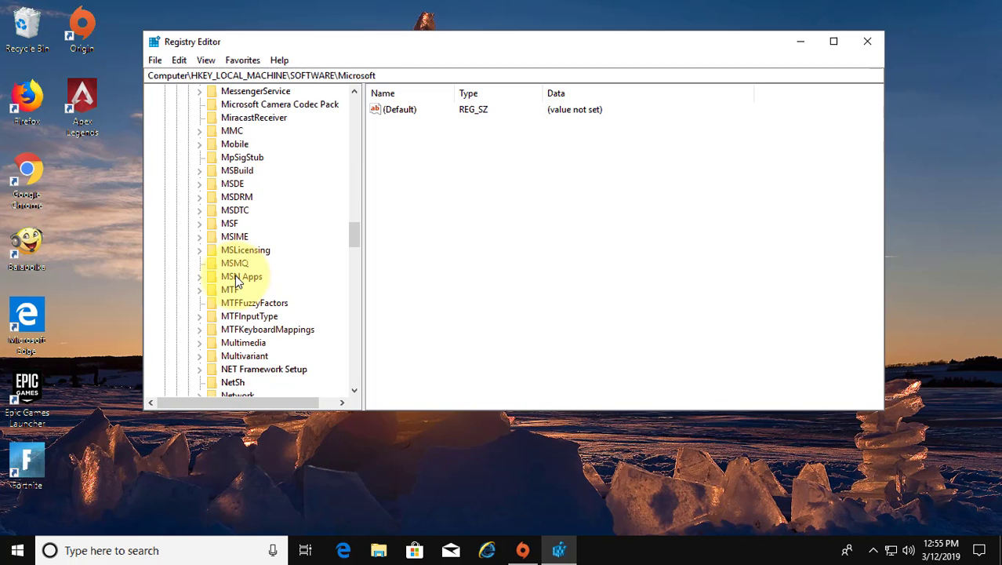
{"action": "scroll", "coordinate": [236, 280], "scroll_direction": "down", "scroll_amount": 5}
{"action": "scroll", "coordinate": [235, 278], "scroll_direction": "down", "scroll_amount": 1}
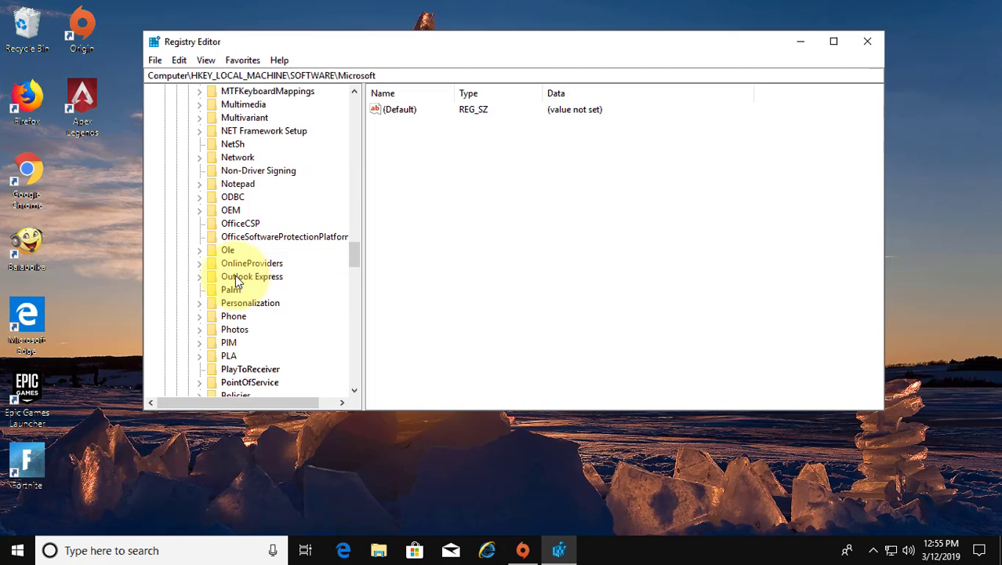
{"action": "scroll", "coordinate": [236, 278], "scroll_direction": "down", "scroll_amount": 4}
{"action": "scroll", "coordinate": [236, 278], "scroll_direction": "down", "scroll_amount": 3}
{"action": "scroll", "coordinate": [235, 279], "scroll_direction": "down", "scroll_amount": 9}
{"action": "scroll", "coordinate": [235, 280], "scroll_direction": "down", "scroll_amount": 7}
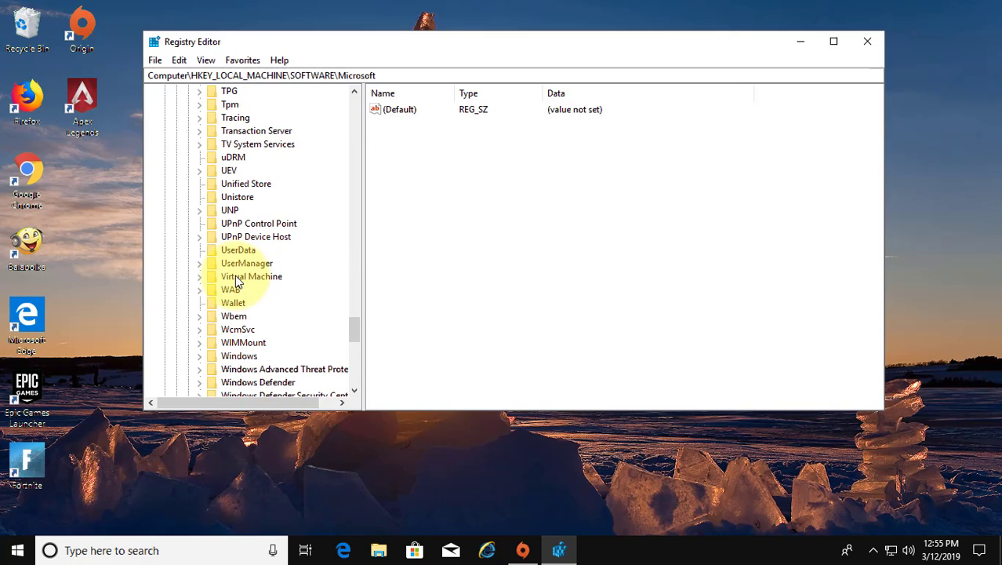
{"action": "scroll", "coordinate": [235, 280], "scroll_direction": "down", "scroll_amount": 1}
{"action": "left_click", "coordinate": [239, 276]}
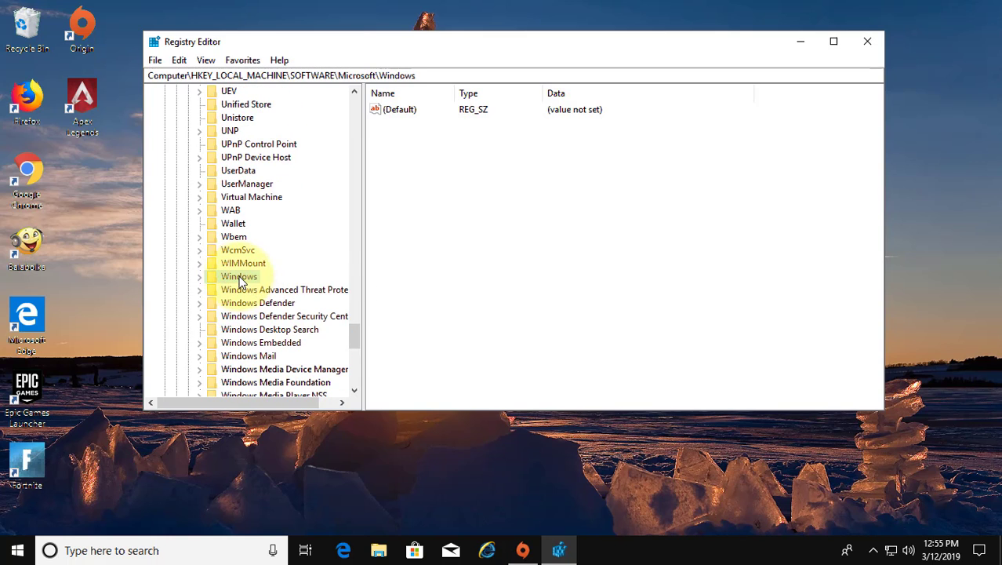
{"action": "left_click", "coordinate": [199, 276]}
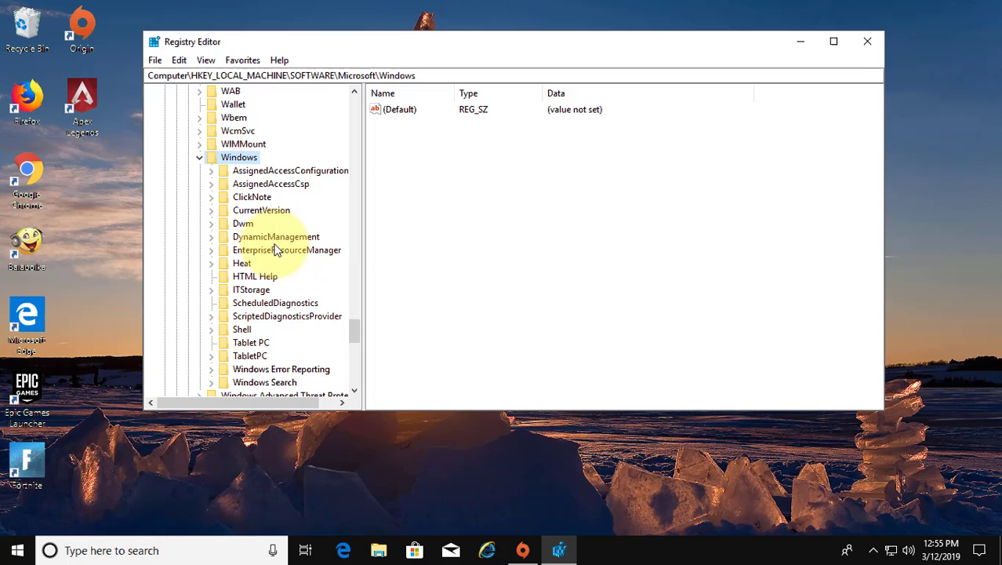
{"action": "left_click", "coordinate": [262, 212]}
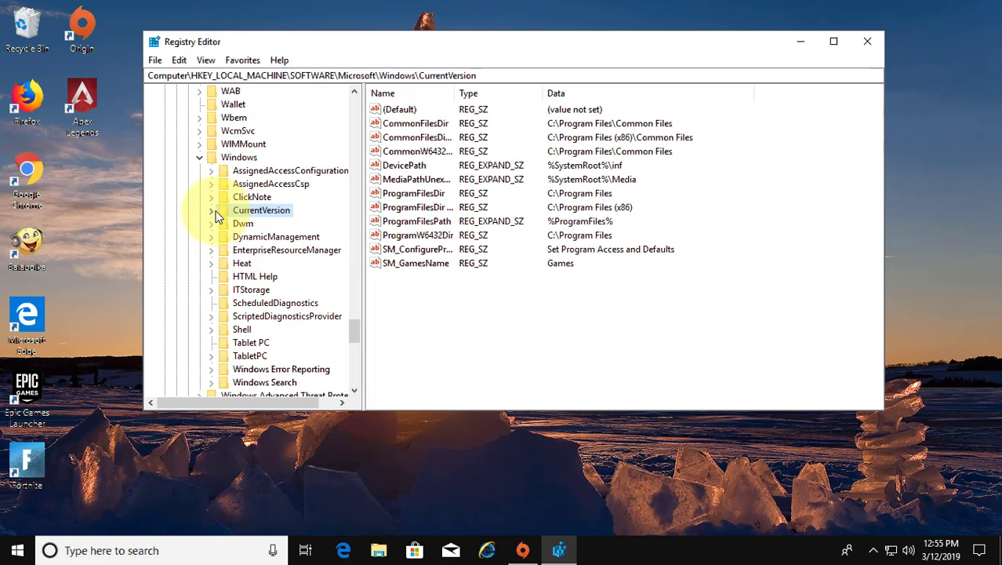
{"action": "left_click", "coordinate": [211, 210]}
{"action": "scroll", "coordinate": [216, 215], "scroll_direction": "down", "scroll_amount": 1}
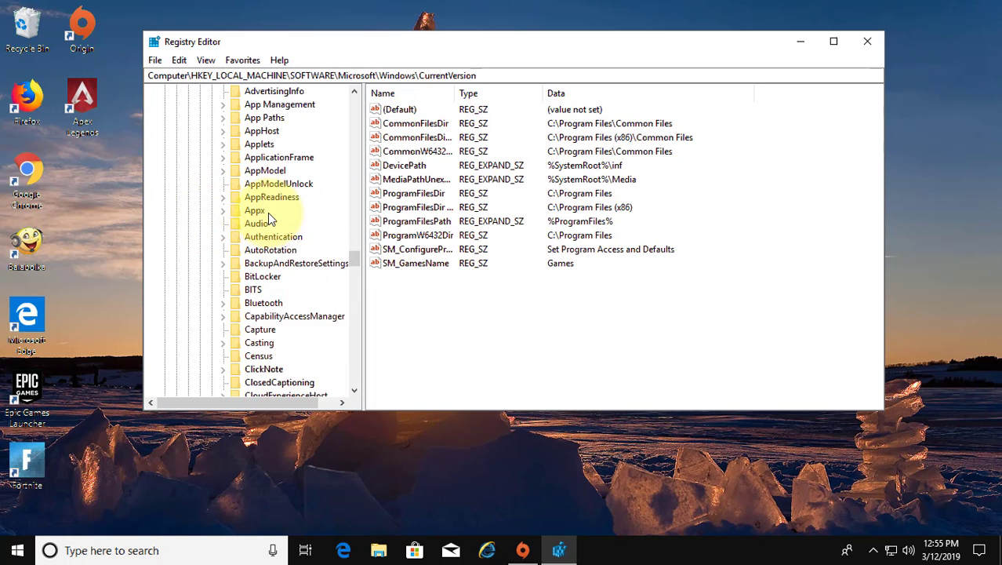
{"action": "scroll", "coordinate": [267, 212], "scroll_direction": "down", "scroll_amount": 1}
{"action": "scroll", "coordinate": [267, 212], "scroll_direction": "down", "scroll_amount": 2}
{"action": "scroll", "coordinate": [269, 217], "scroll_direction": "down", "scroll_amount": 1}
{"action": "scroll", "coordinate": [269, 218], "scroll_direction": "down", "scroll_amount": 3}
{"action": "scroll", "coordinate": [271, 223], "scroll_direction": "down", "scroll_amount": 2}
{"action": "scroll", "coordinate": [266, 223], "scroll_direction": "down", "scroll_amount": 2}
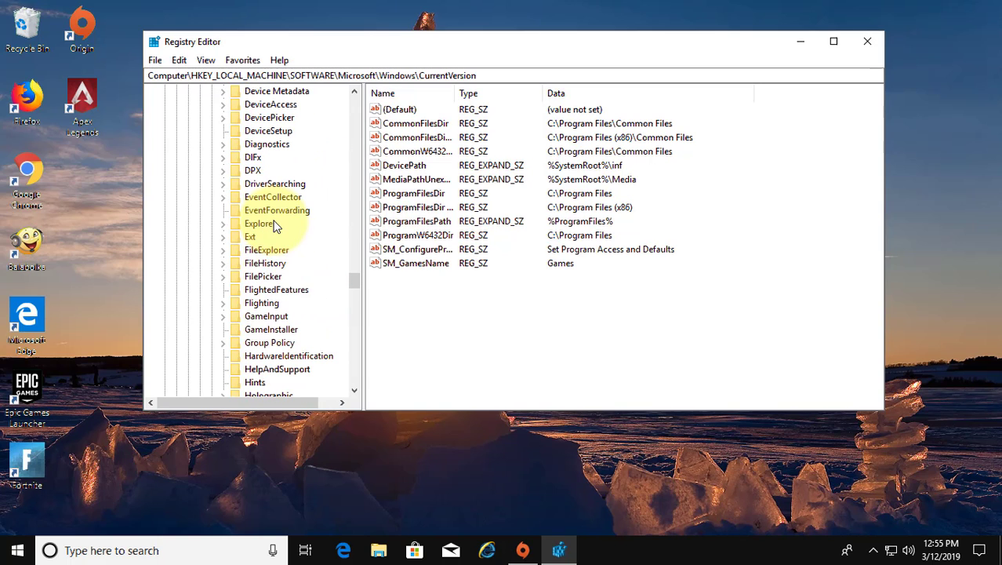
- Add a string value named 'Max Cached Icons' to the Explorer key
{"action": "left_click", "coordinate": [256, 224]}
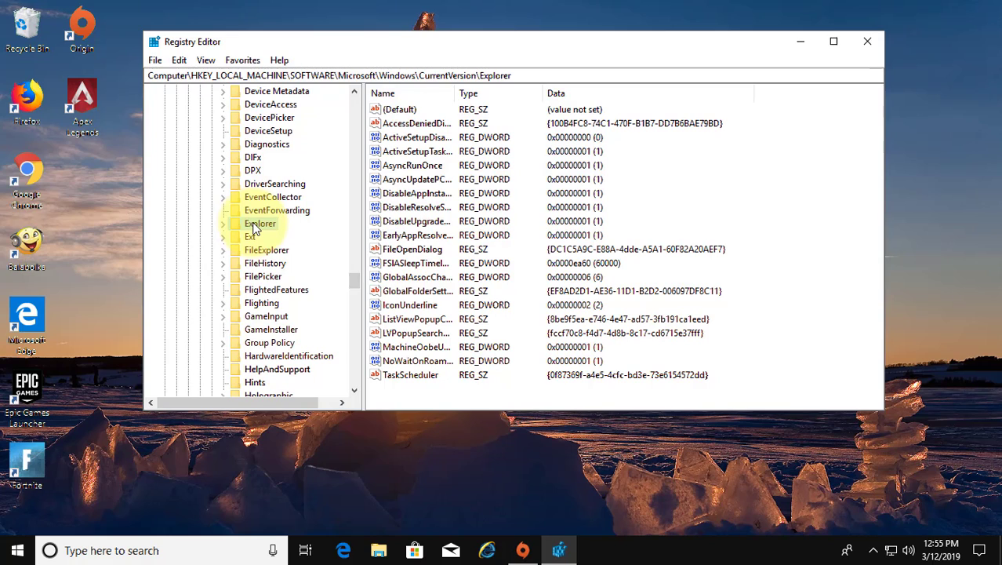
{"action": "right_click", "coordinate": [268, 225]}
{"action": "mouse_move", "coordinate": [361, 247]}
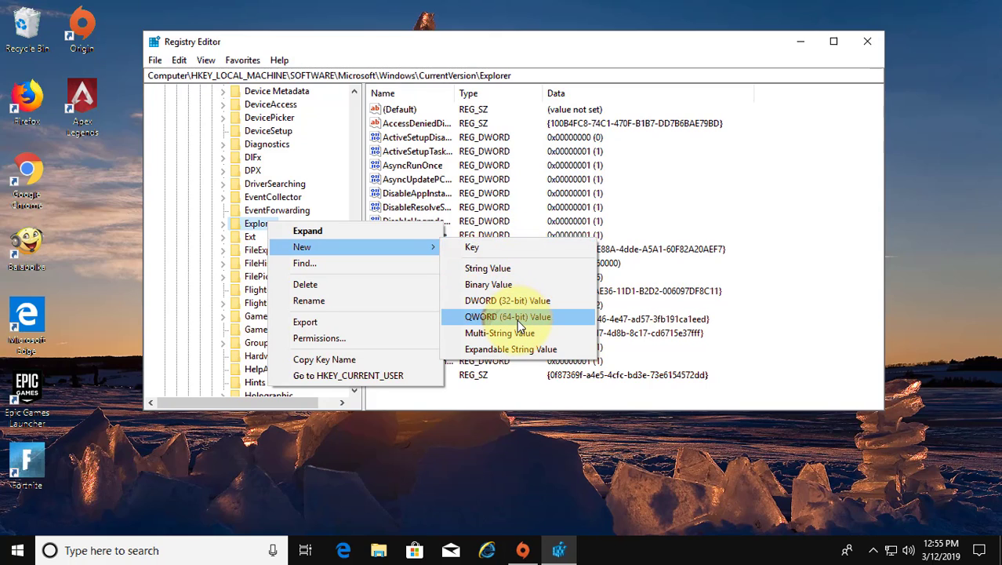
{"action": "left_click", "coordinate": [506, 271]}
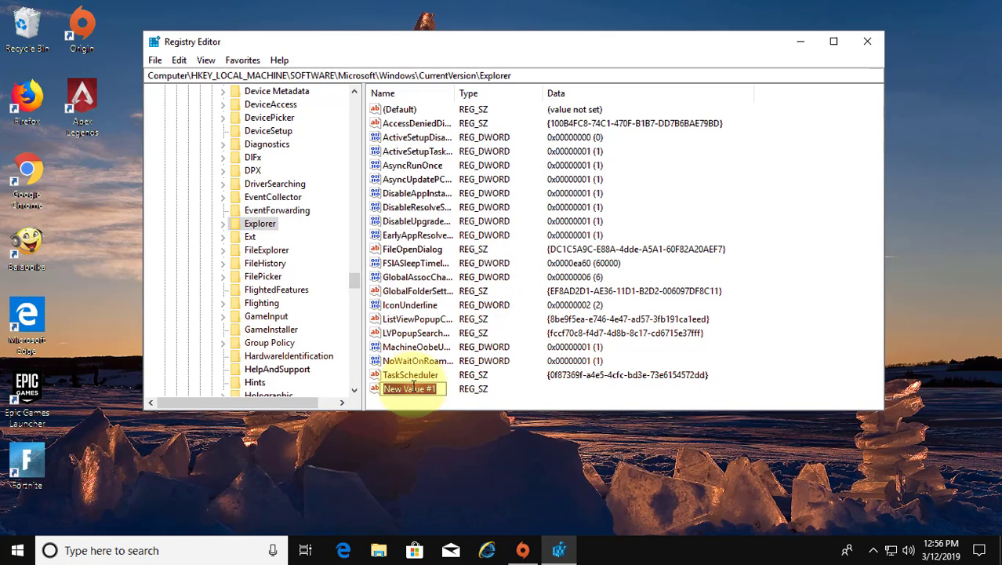
{"action": "type", "text": "Max"}
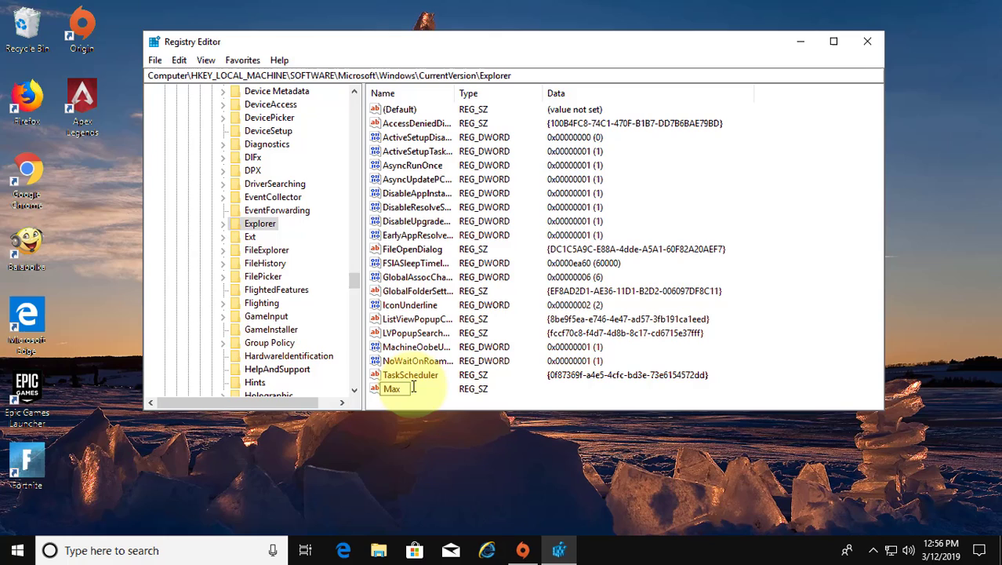
{"action": "type", "text": " Cac"}
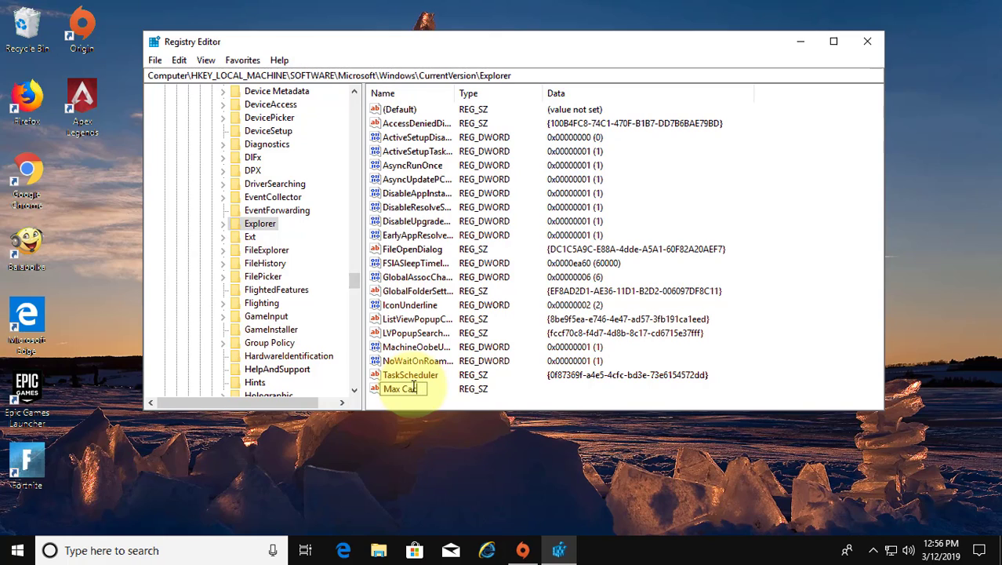
{"action": "type", "text": "hed"}
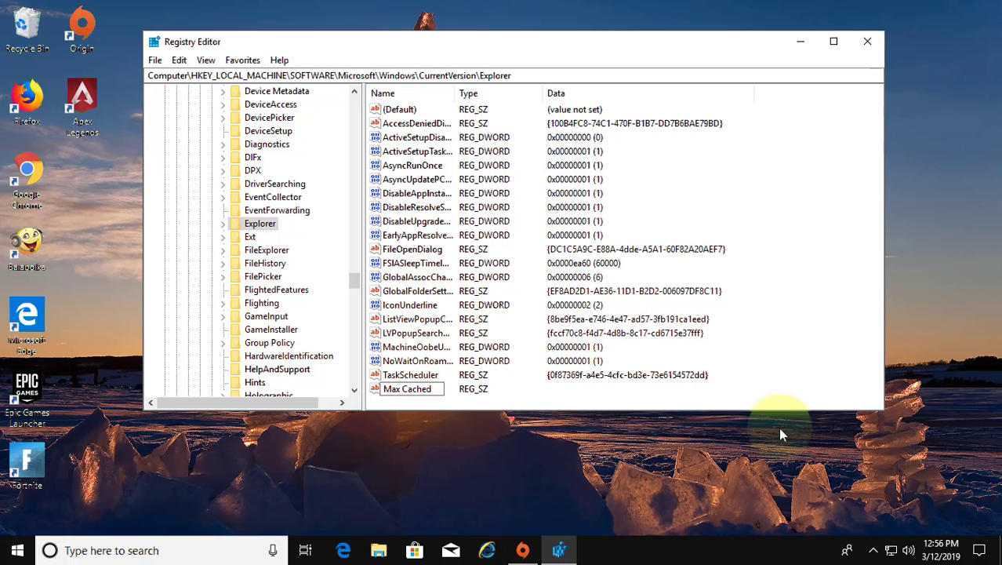
{"action": "type", "text": " Ico"}
{"action": "type", "text": "ns"}
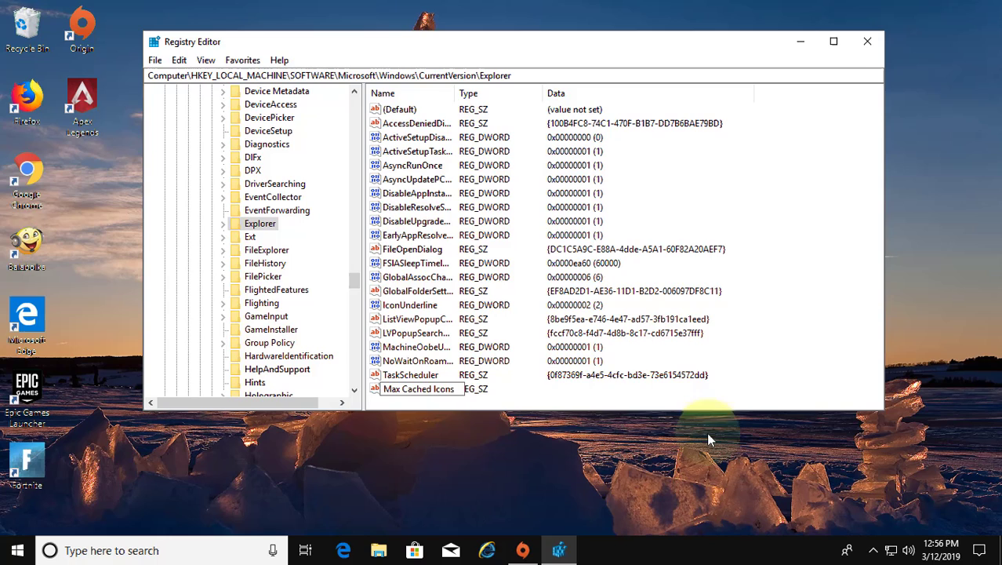
{"action": "key", "text": "Return"}
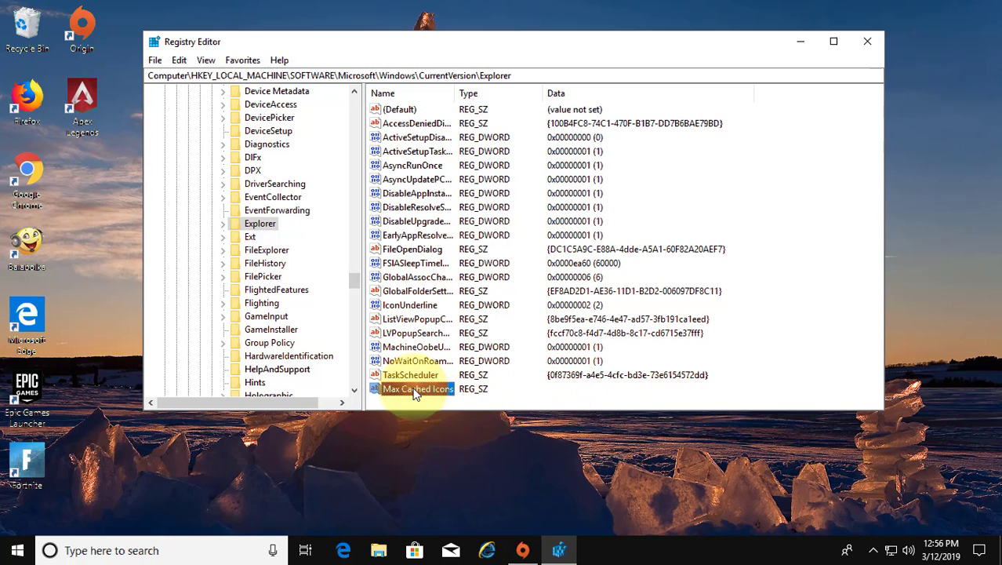
- Set the Max Cached Icons value data to 4096
{"action": "right_click", "coordinate": [421, 390]}
{"action": "left_click", "coordinate": [463, 398]}
{"action": "type", "text": "4"}
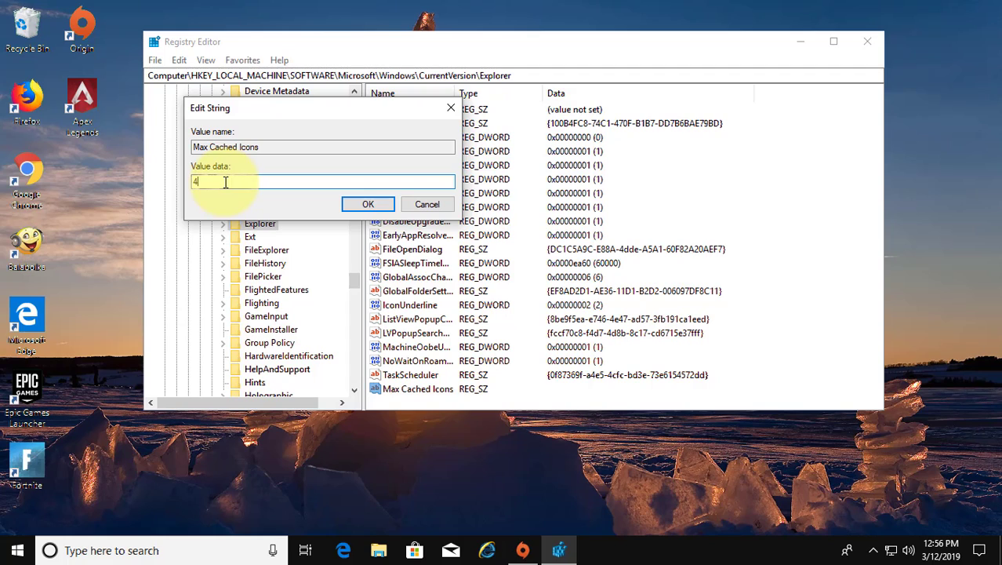
{"action": "type", "text": "096"}
{"action": "left_click", "coordinate": [381, 206]}
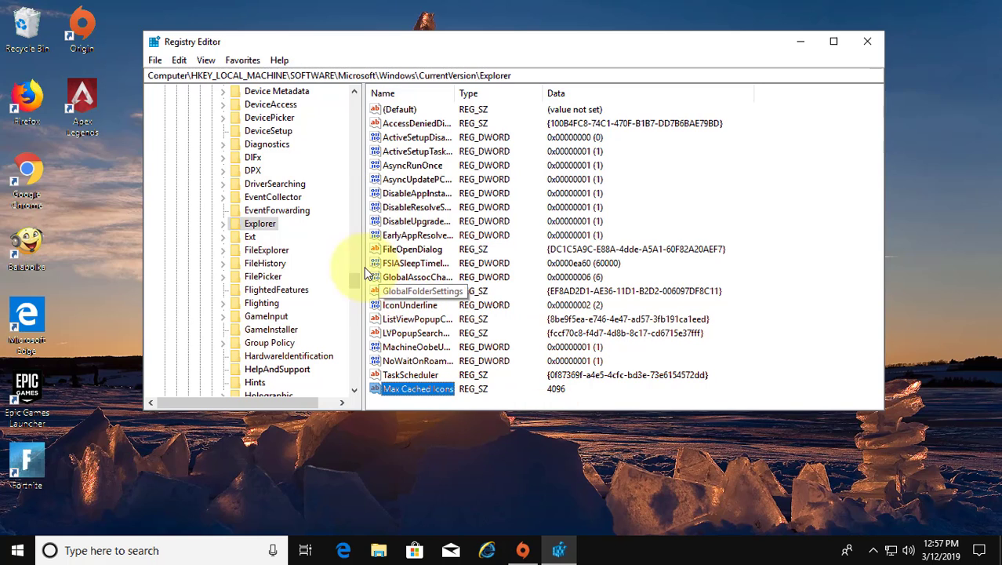
- Collapse the registry tree back to HKEY_LOCAL_MACHINE and close Registry Editor
{"action": "left_click_drag", "start_coordinate": [352, 279], "coordinate": [354, 98]}
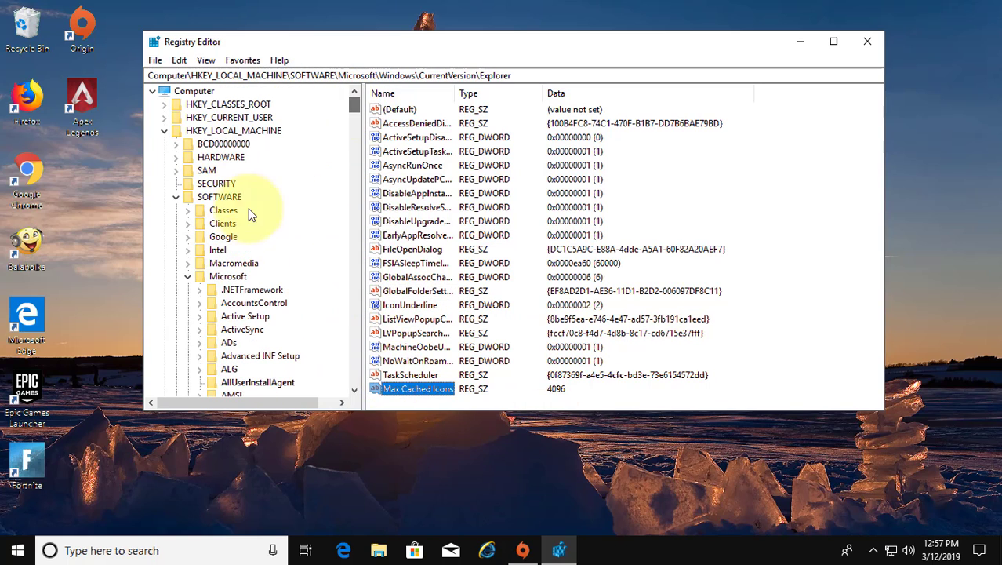
{"action": "left_click", "coordinate": [188, 277]}
{"action": "left_click", "coordinate": [176, 197]}
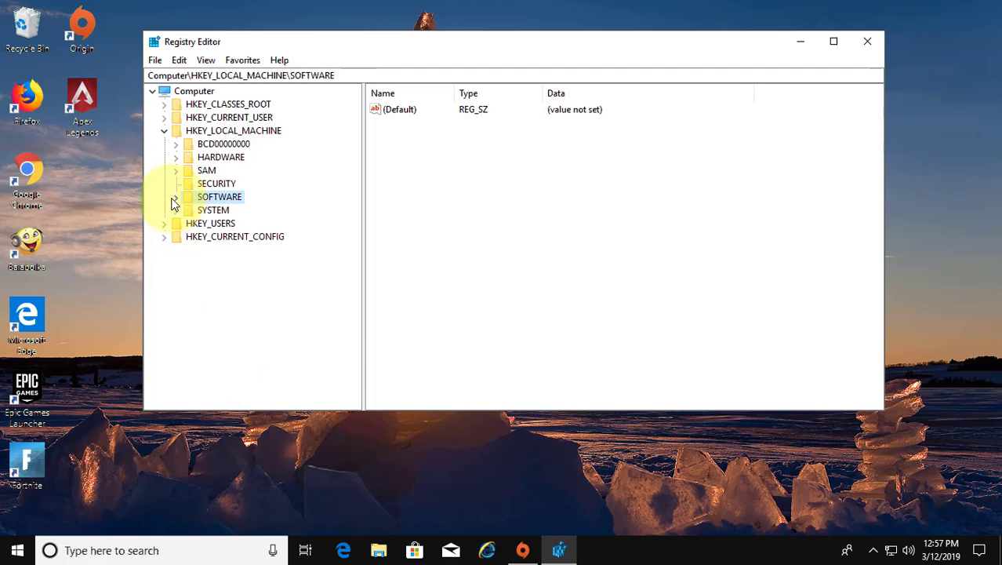
{"action": "left_click", "coordinate": [164, 130]}
{"action": "left_click", "coordinate": [868, 42]}
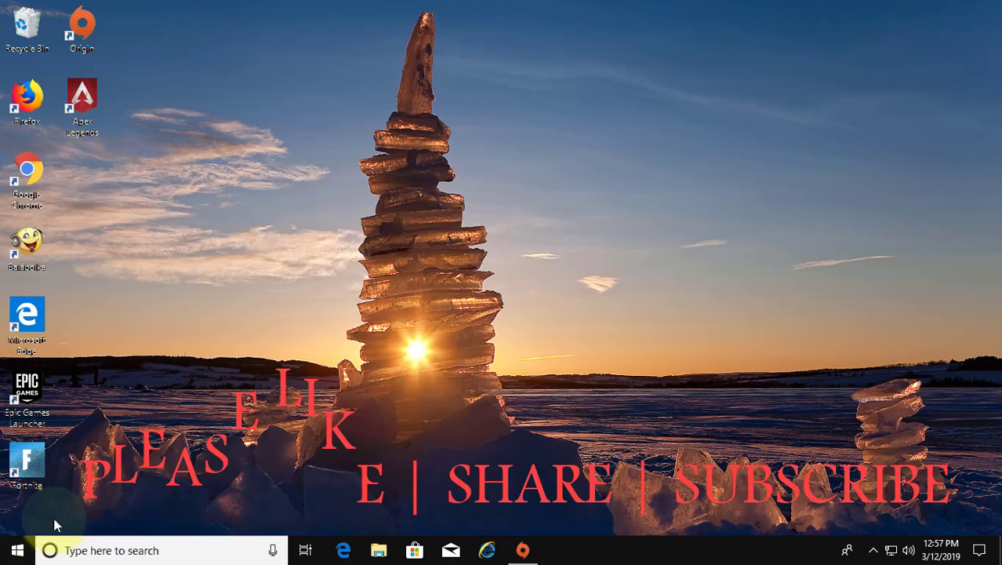
- Restart the computer from the Start menu's power options
{"action": "left_click", "coordinate": [12, 552]}
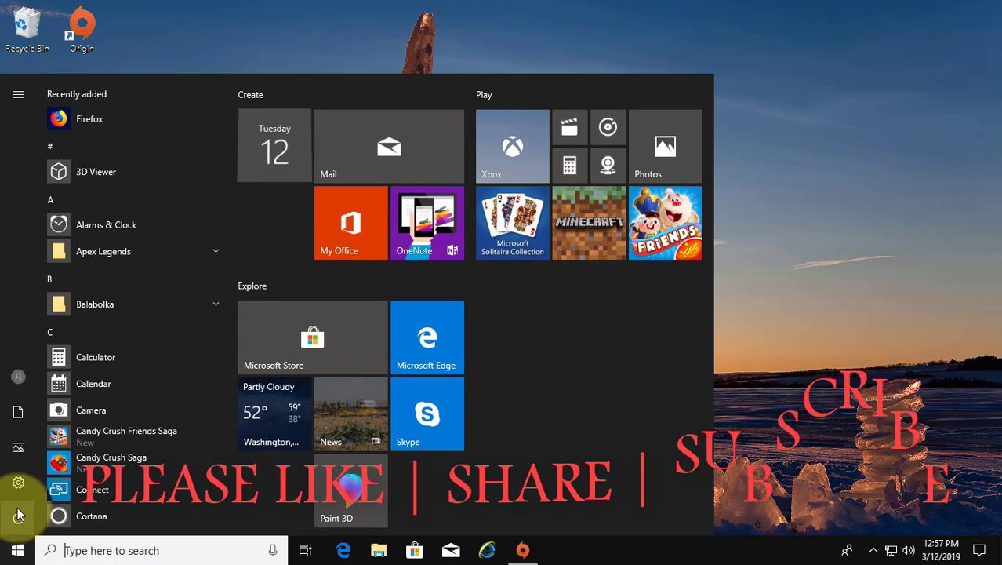
{"action": "left_click", "coordinate": [18, 514]}
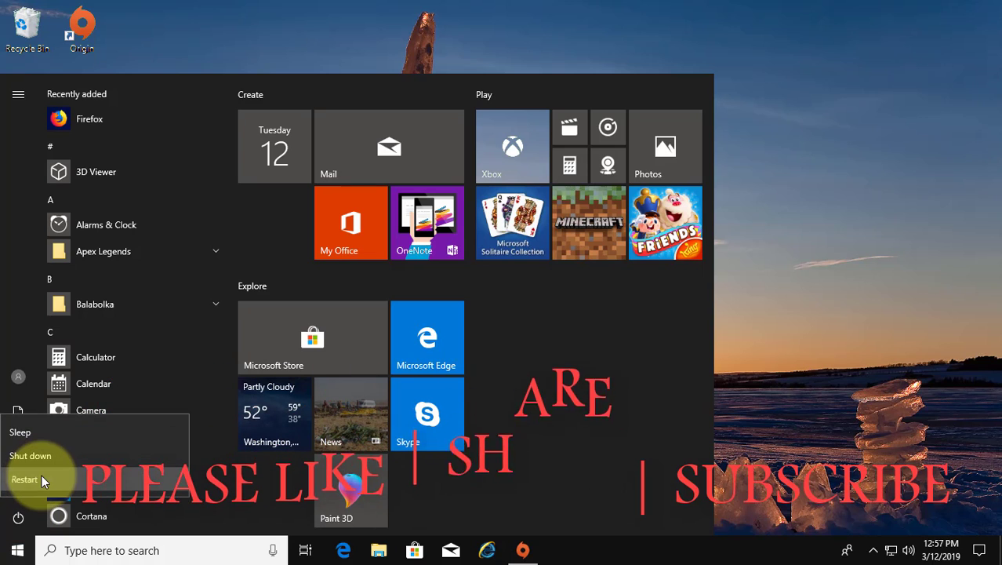